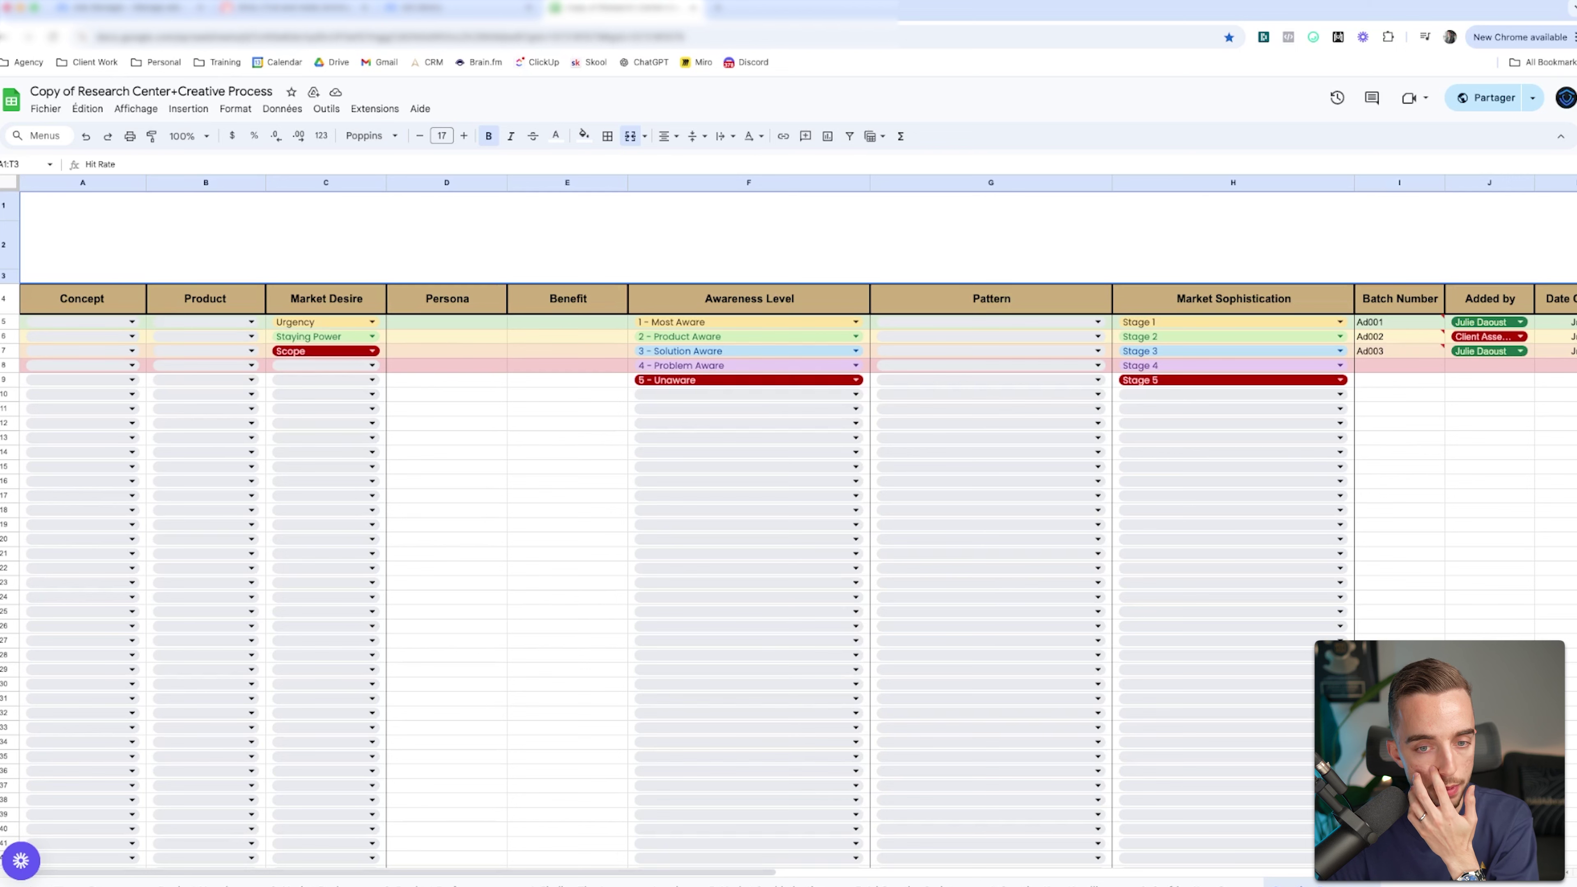
Switch to the Obvi Health ad details in the Meta Ad Library and examine the ad's copy and video.
{"action": "key", "text": "ctrl+shift+Tab"}
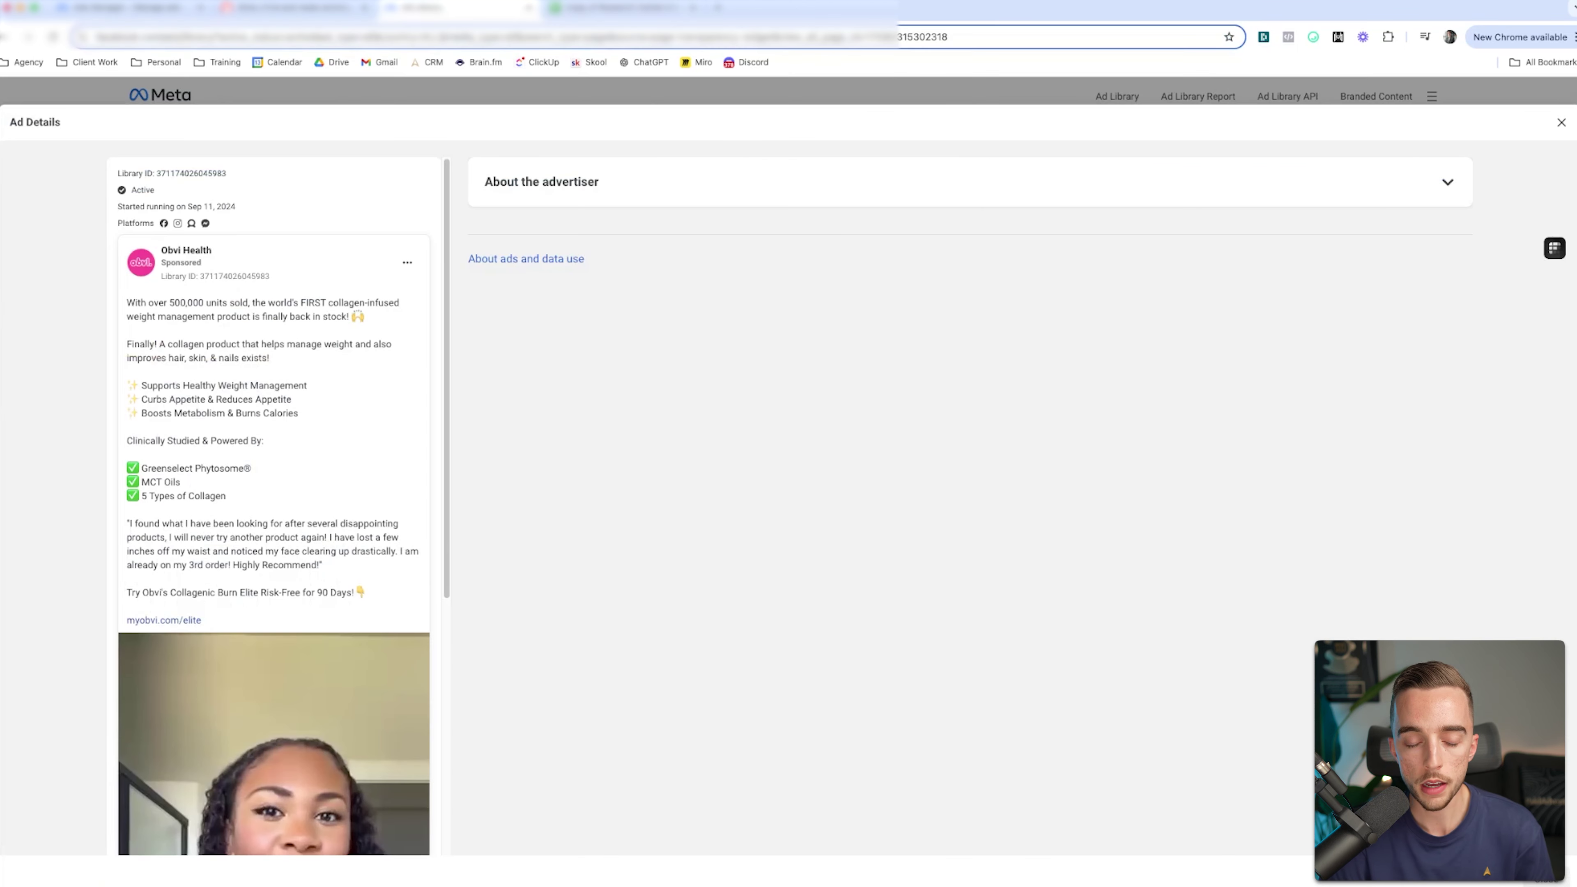
{"action": "scroll", "coordinate": [274, 507], "scroll_direction": "down", "scroll_amount": 3}
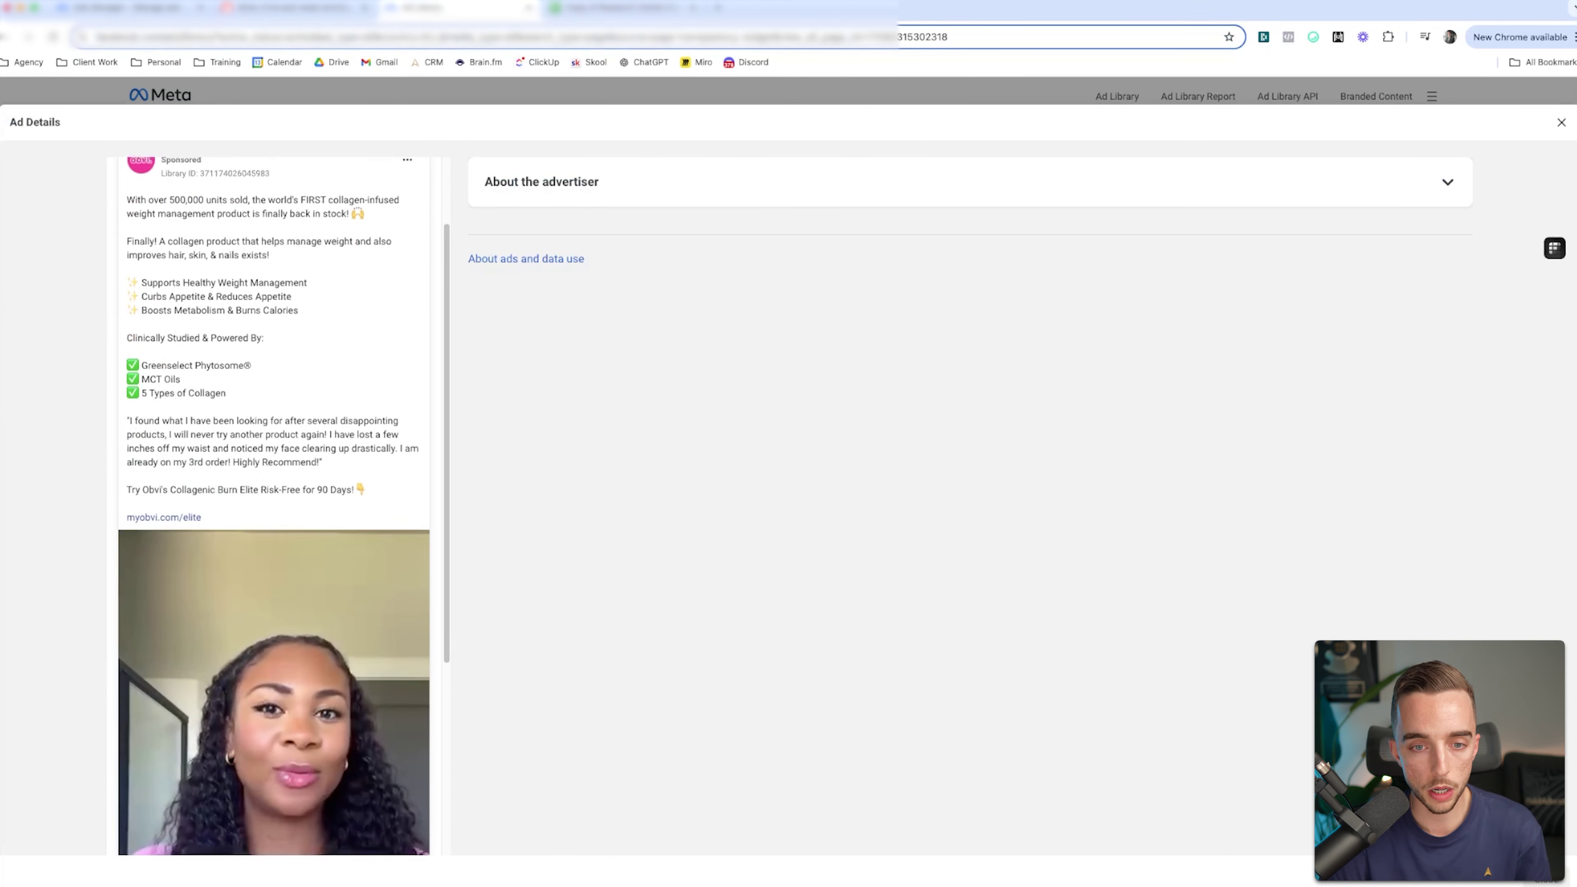
{"action": "scroll", "coordinate": [274, 506], "scroll_direction": "up", "scroll_amount": 3}
{"action": "left_click_drag", "start_coordinate": [165, 343], "coordinate": [261, 344]}
{"action": "scroll", "coordinate": [261, 344], "scroll_direction": "down", "scroll_amount": 7}
{"action": "scroll", "coordinate": [261, 343], "scroll_direction": "up", "scroll_amount": 4}
Return to the research spreadsheet and review its Persona, Benefit, Awareness Level and Market Sophistication columns.
{"action": "key", "text": "ctrl+Tab"}
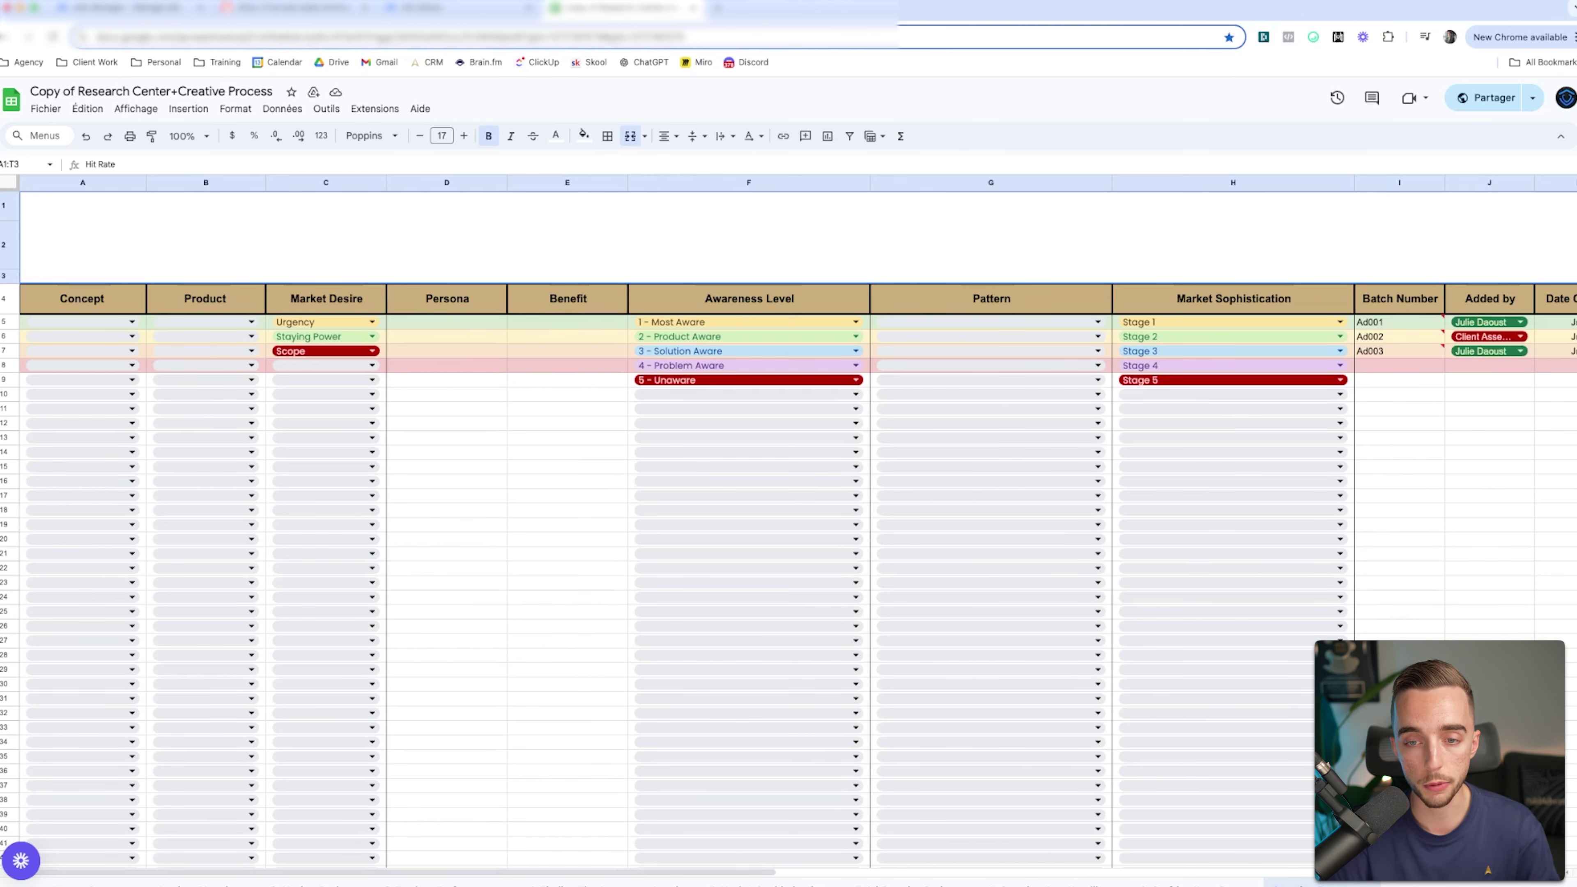
{"action": "left_click", "coordinate": [447, 336]}
{"action": "left_click", "coordinate": [568, 322]}
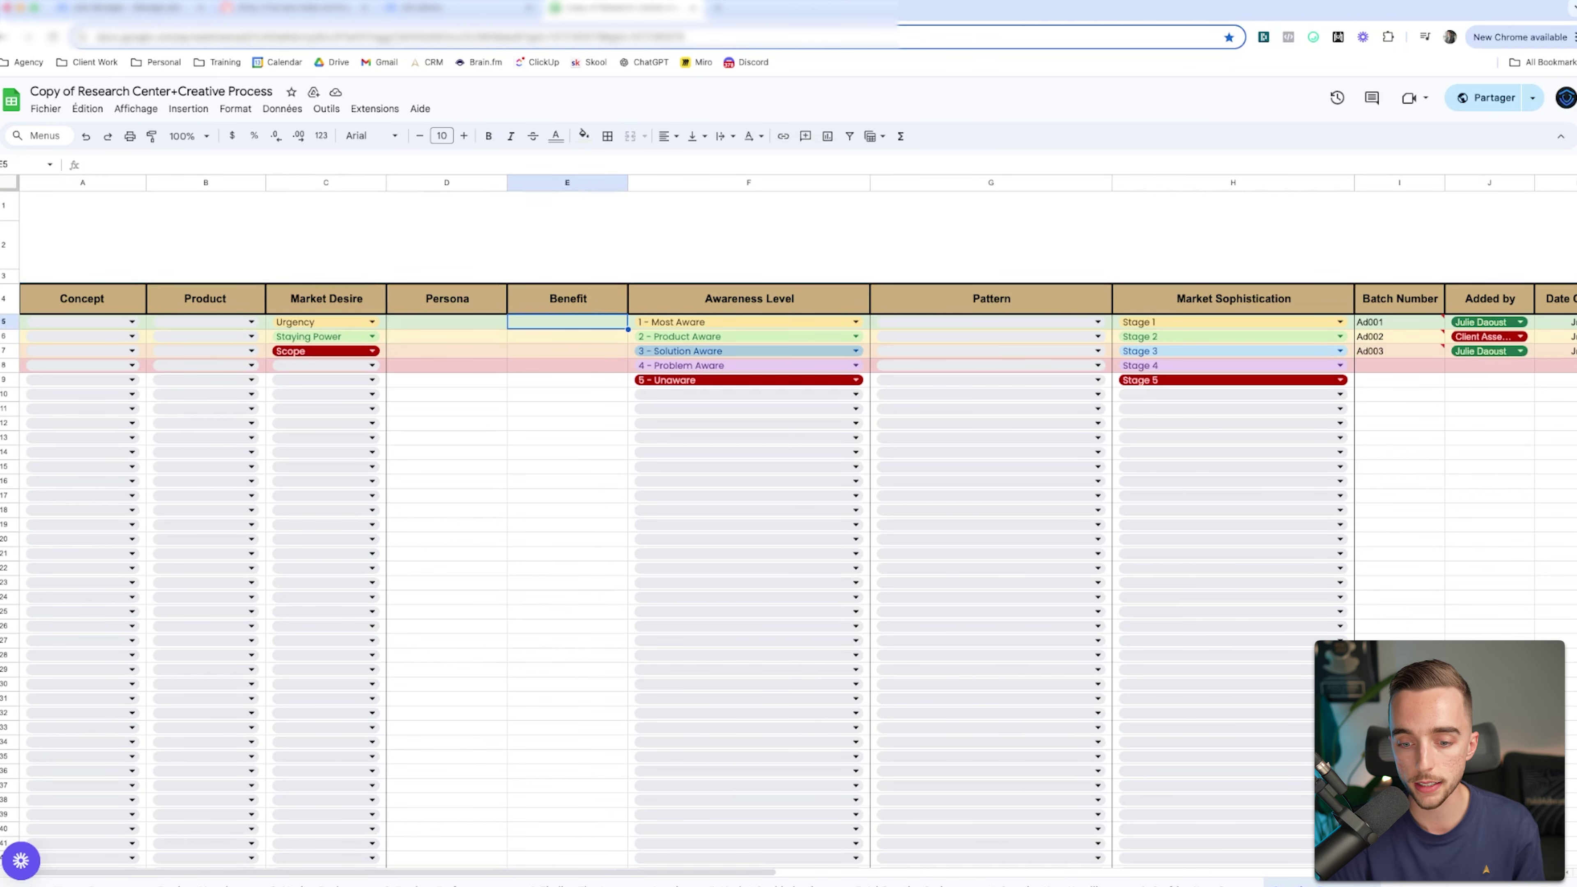
{"action": "left_click_drag", "start_coordinate": [398, 872], "coordinate": [432, 872]}
{"action": "scroll", "coordinate": [654, 510], "scroll_direction": "right", "scroll_amount": 5}
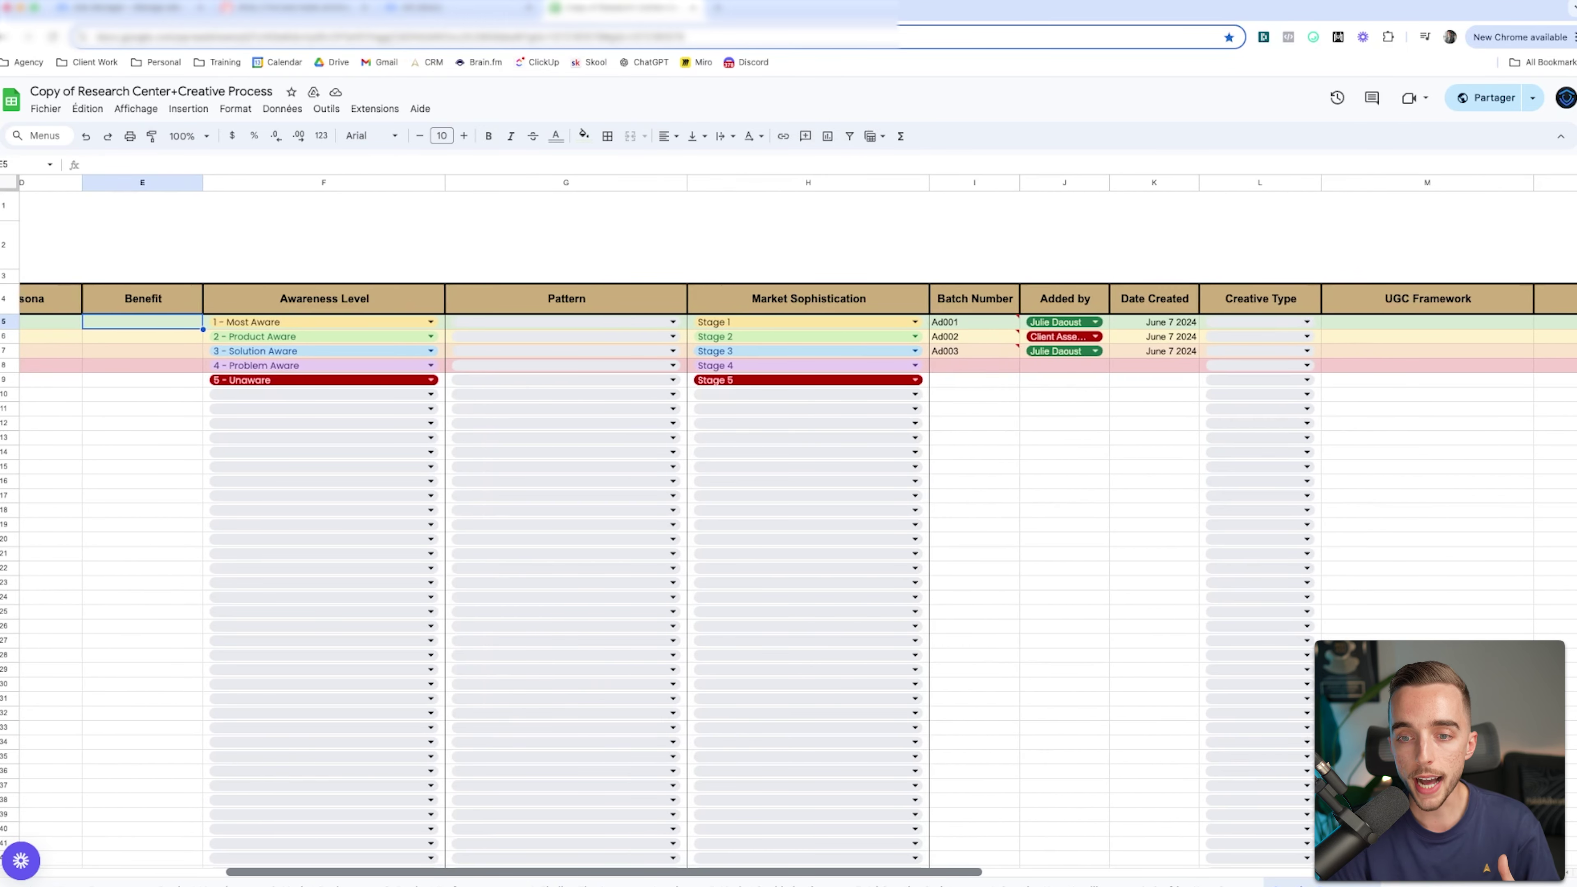
{"action": "scroll", "coordinate": [654, 510], "scroll_direction": "left", "scroll_amount": 5}
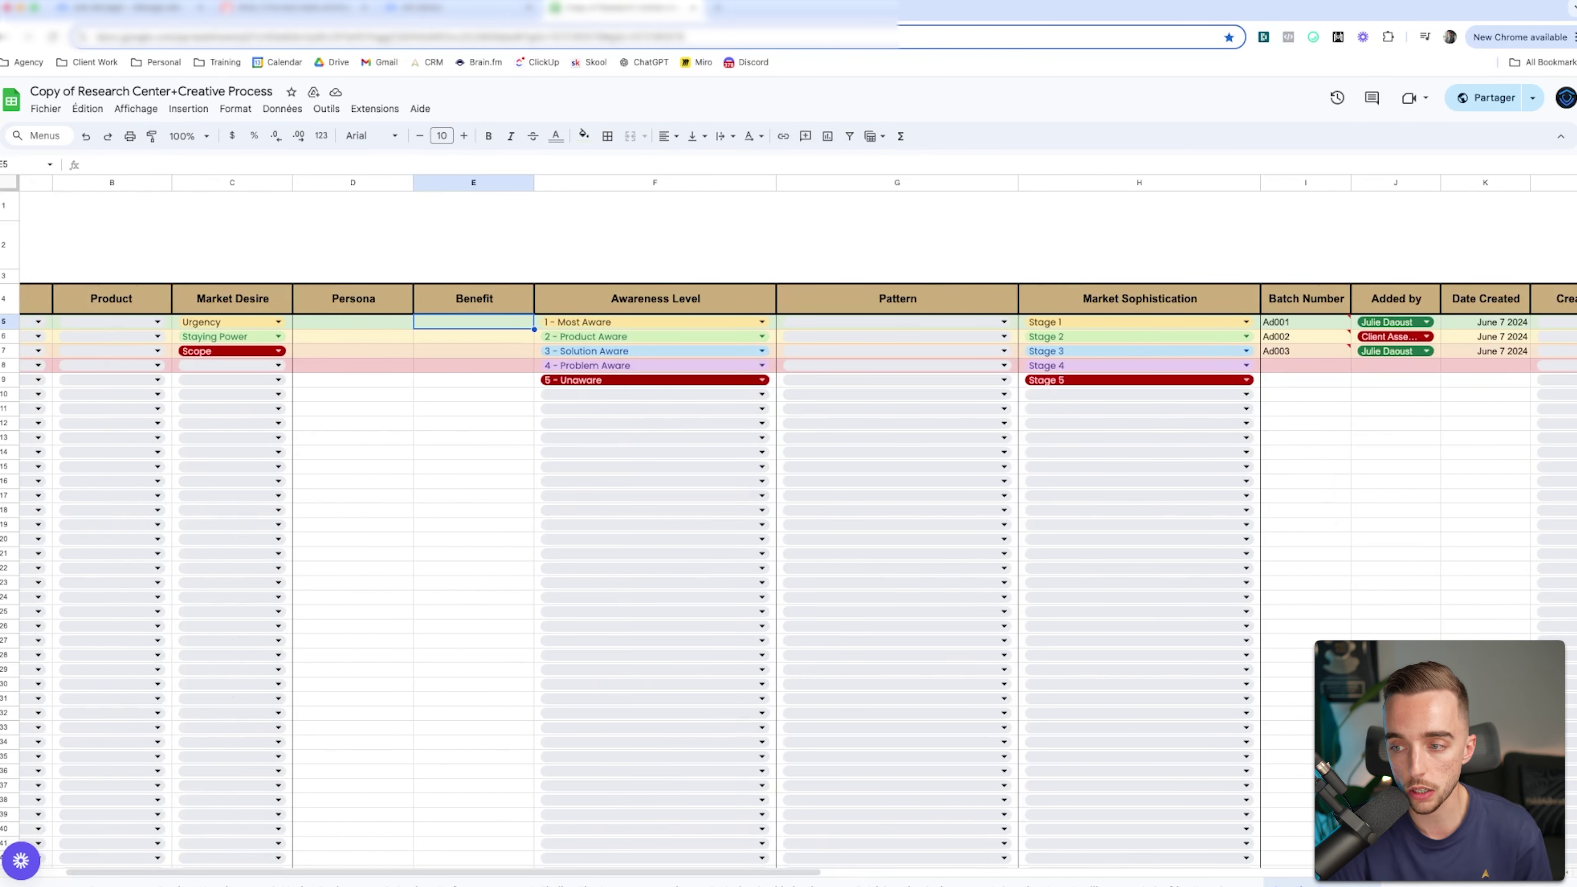
Examine the UGC Framework, Copy and Ad Headline columns of the research spreadsheet.
{"action": "scroll", "coordinate": [713, 510], "scroll_direction": "right", "scroll_amount": 10}
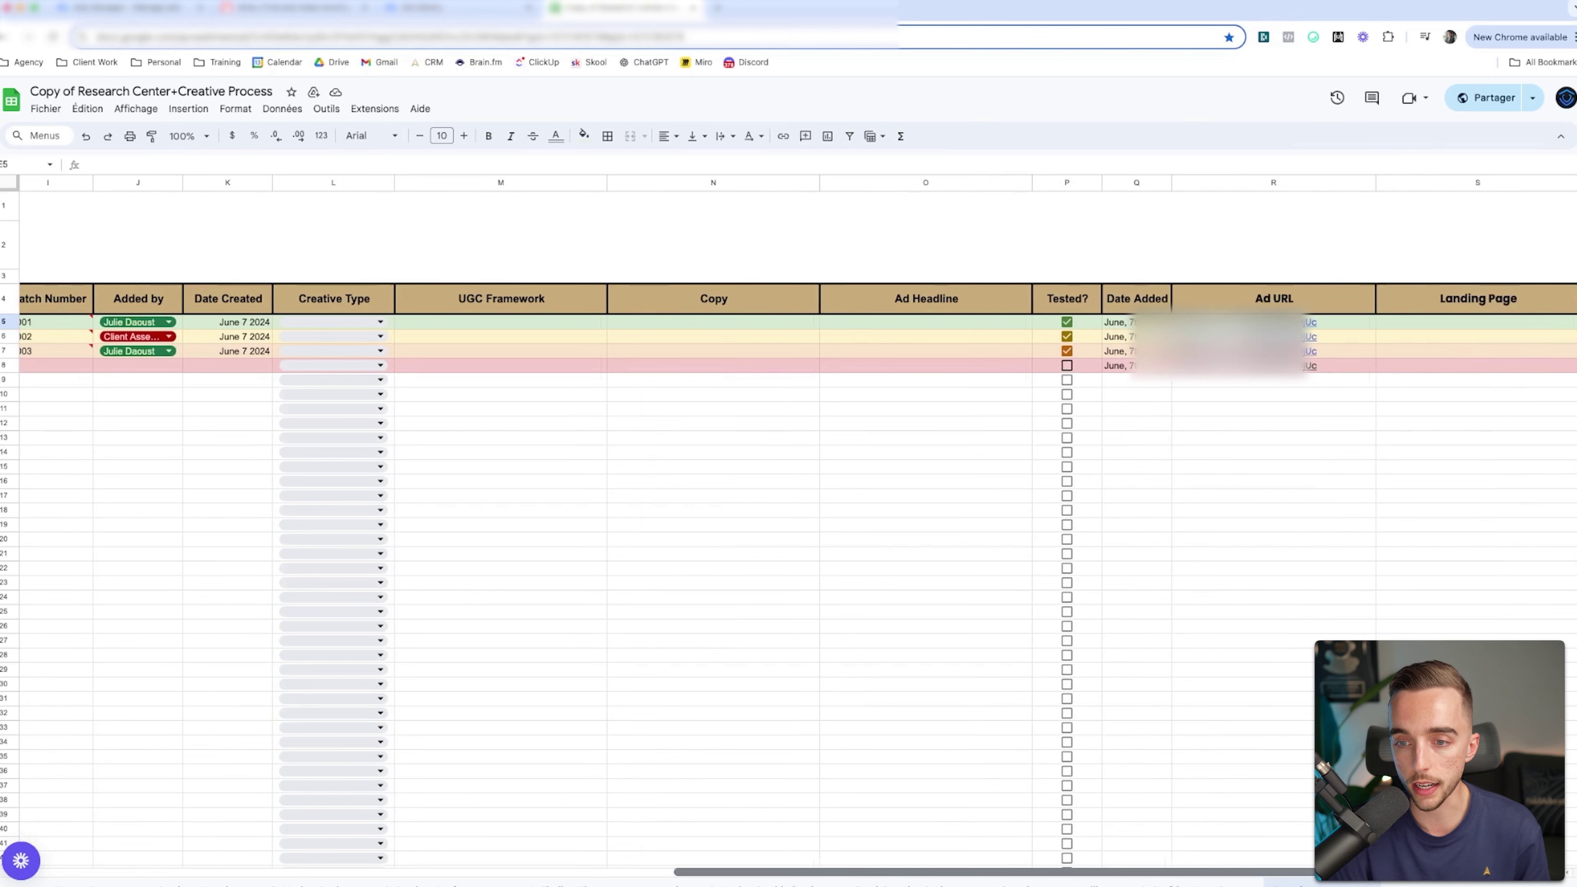
{"action": "left_click", "coordinate": [713, 380]}
{"action": "left_click", "coordinate": [926, 323]}
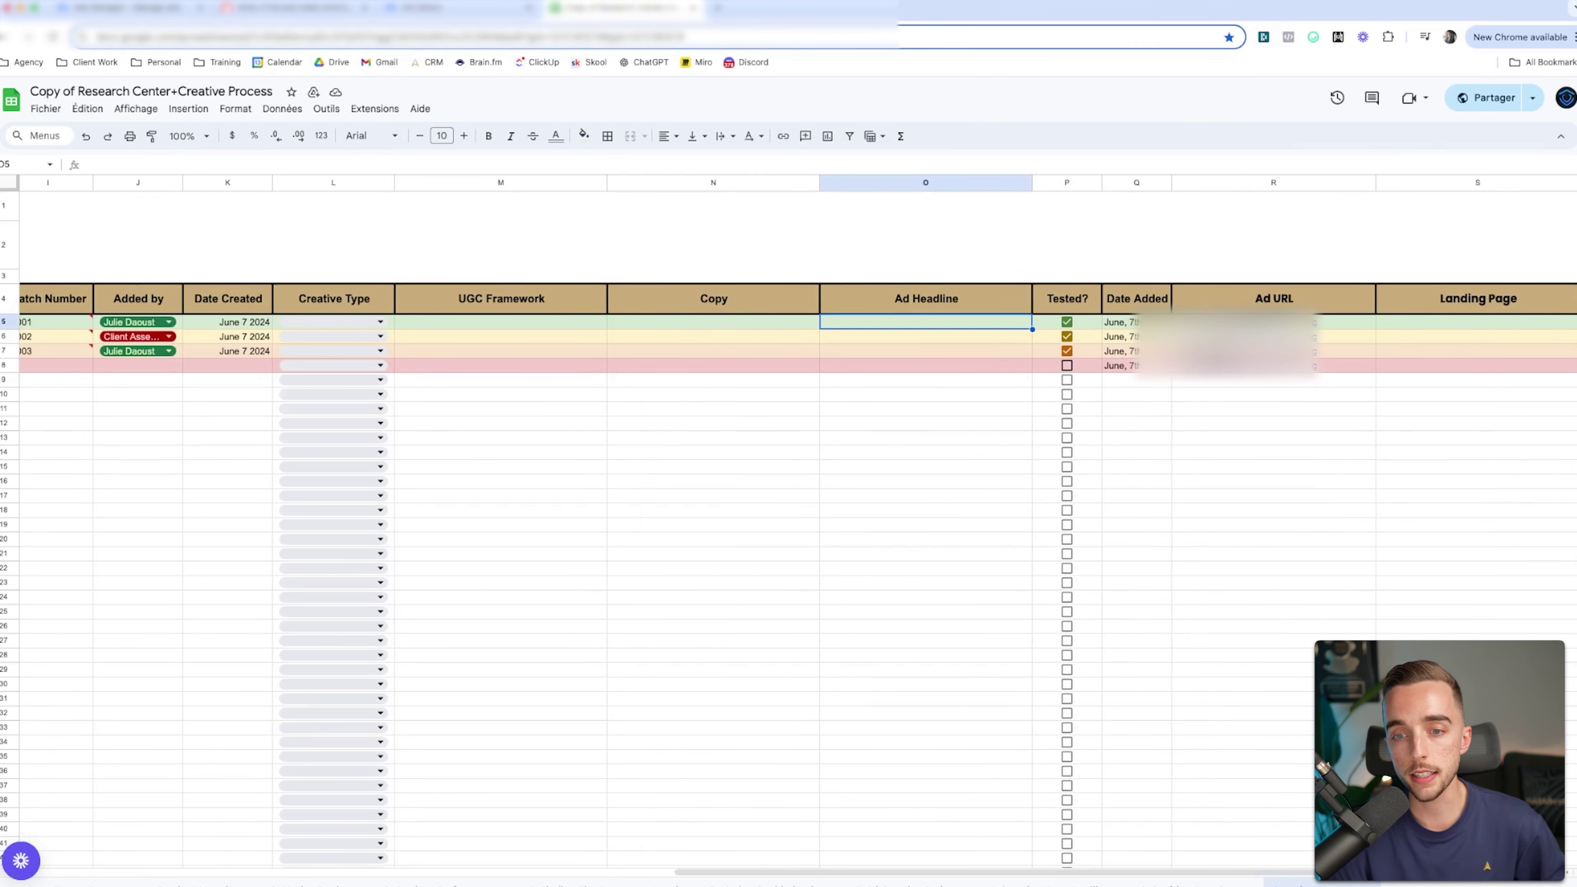
{"action": "left_click", "coordinate": [501, 322]}
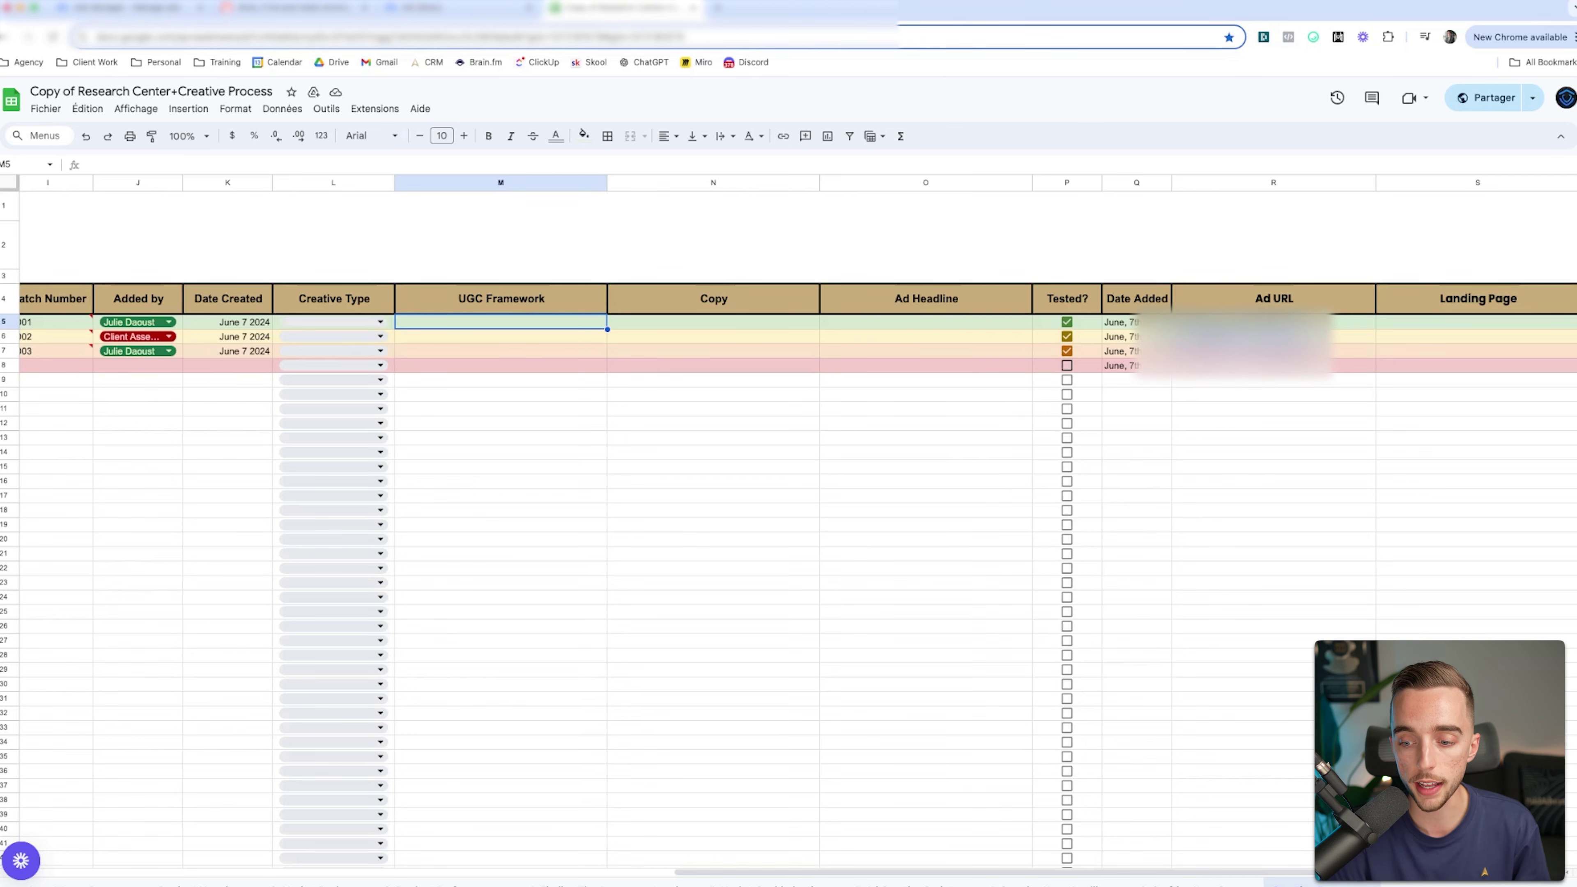
{"action": "scroll", "coordinate": [788, 559], "scroll_direction": "left", "scroll_amount": 8}
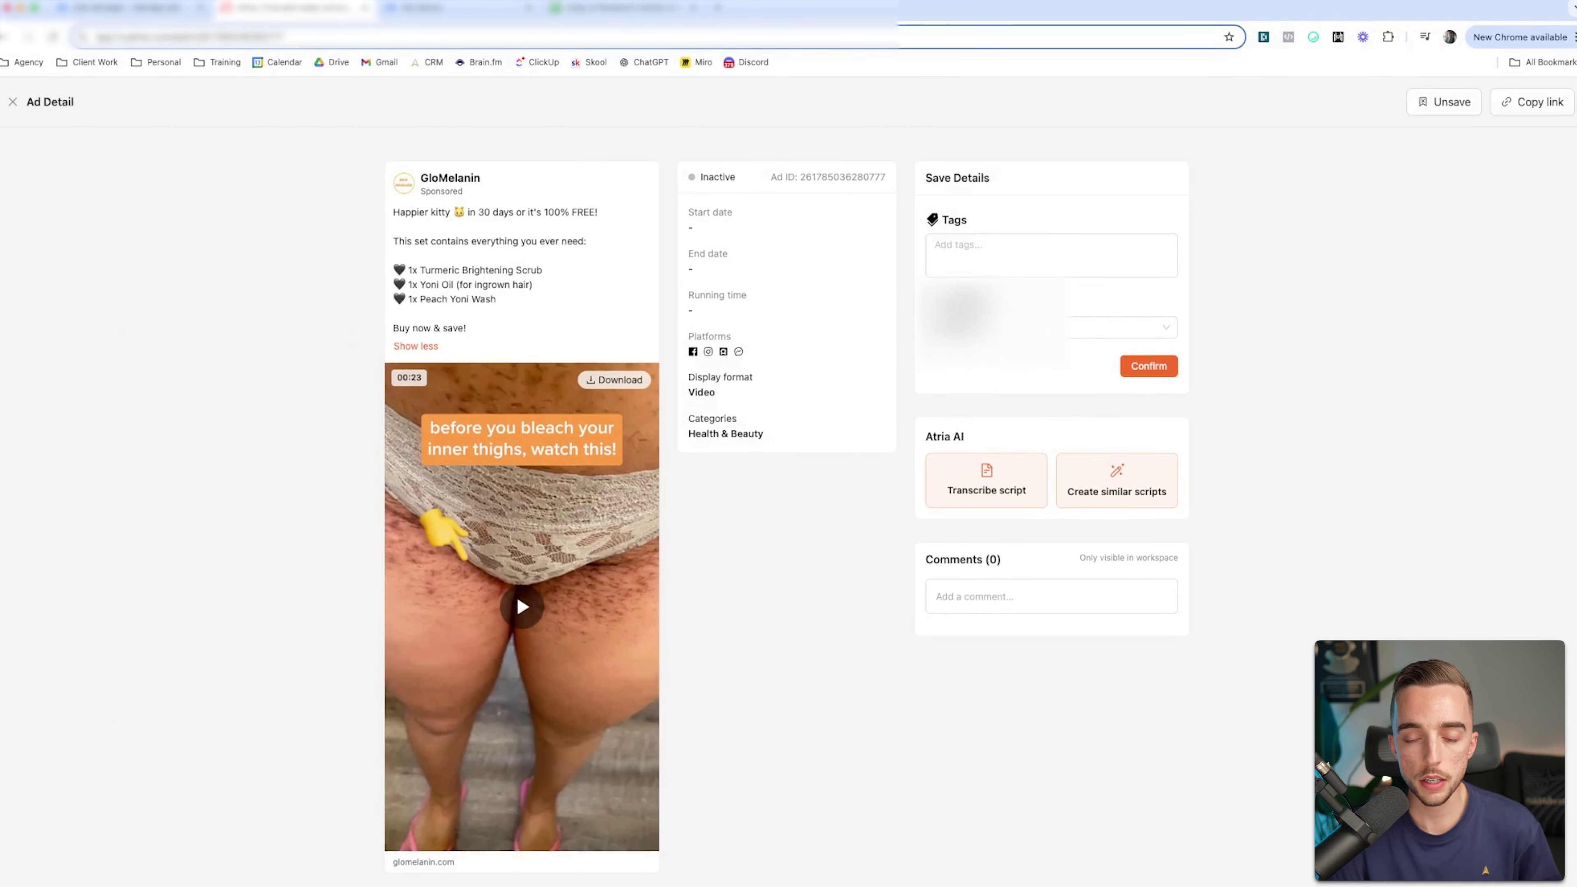
Open ChatGPT in a new browser tab and go back to the GloMelanin ad details in Atria.
{"action": "scroll", "coordinate": [789, 497], "scroll_direction": "down", "scroll_amount": 1}
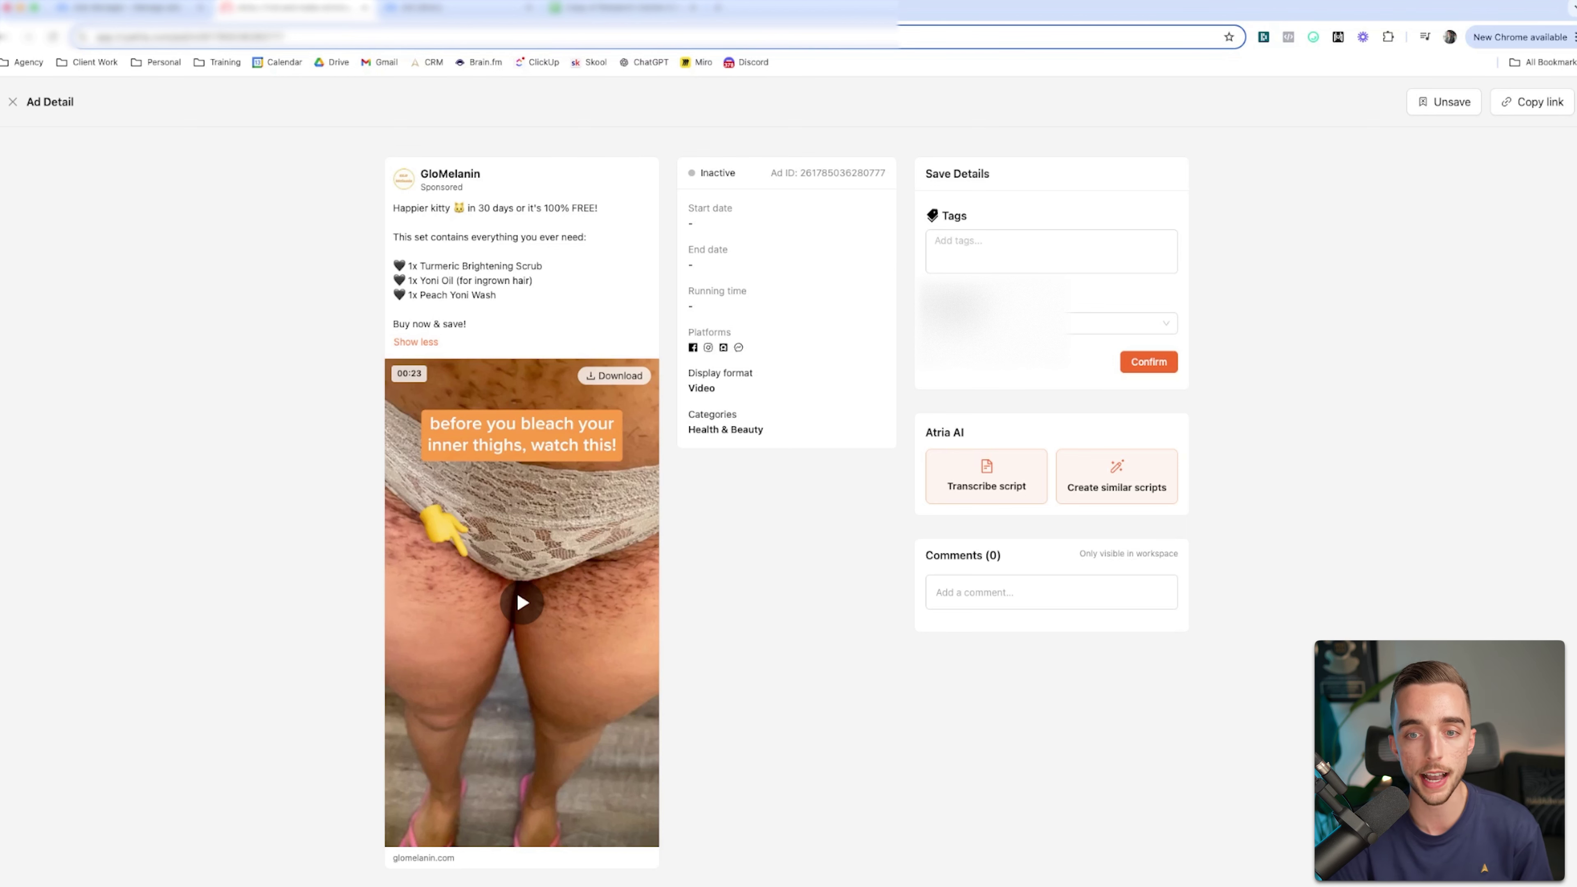
{"action": "left_click", "coordinate": [718, 9]}
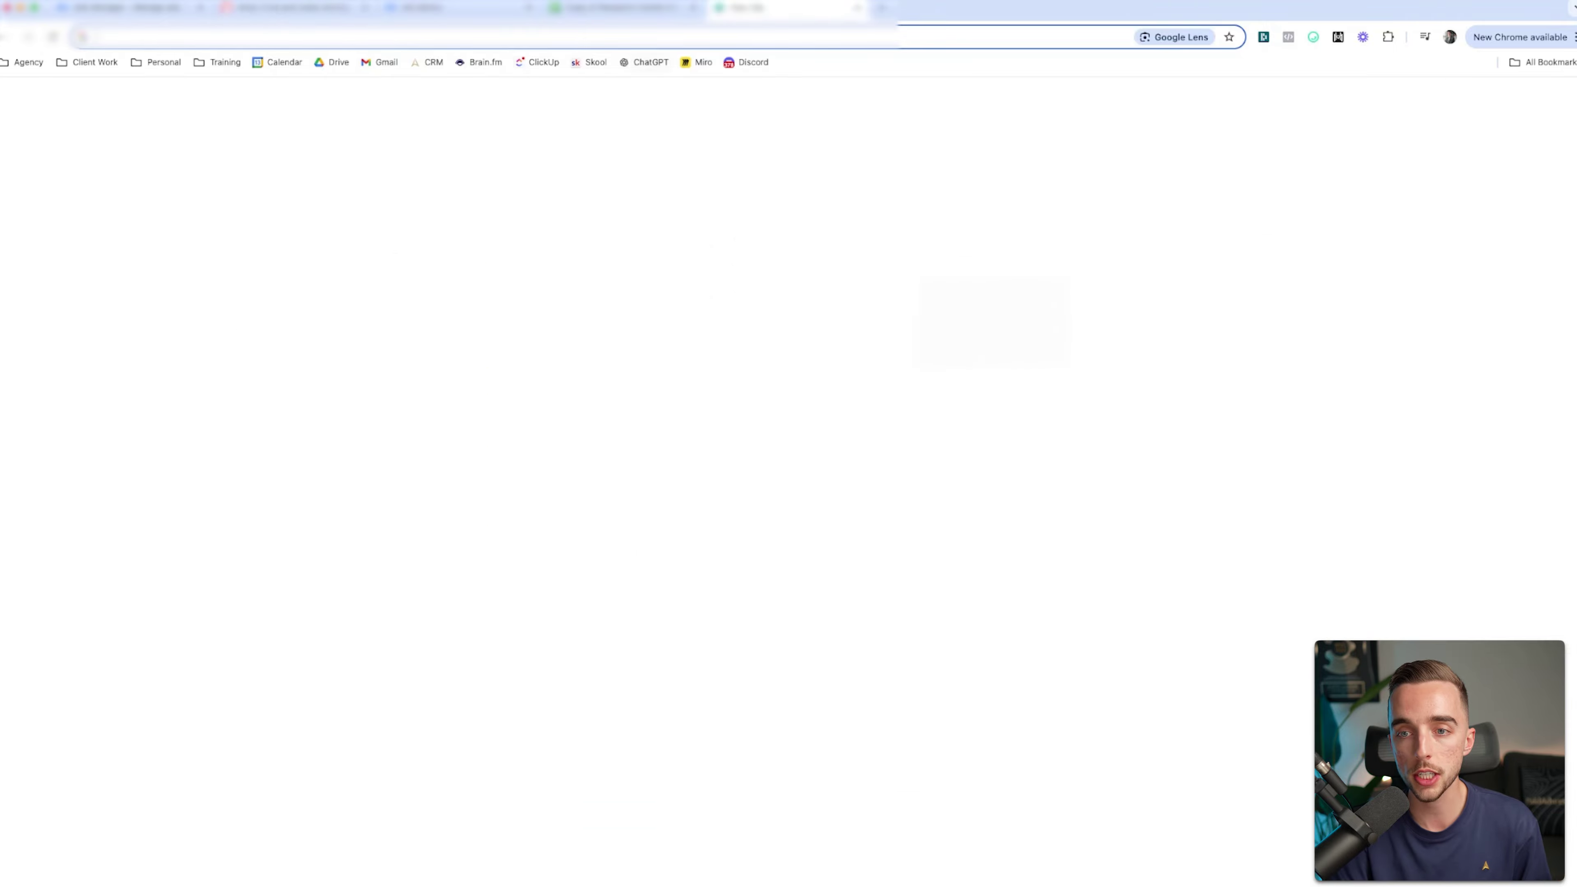
{"action": "left_click", "coordinate": [644, 62]}
{"action": "left_click", "coordinate": [292, 8]}
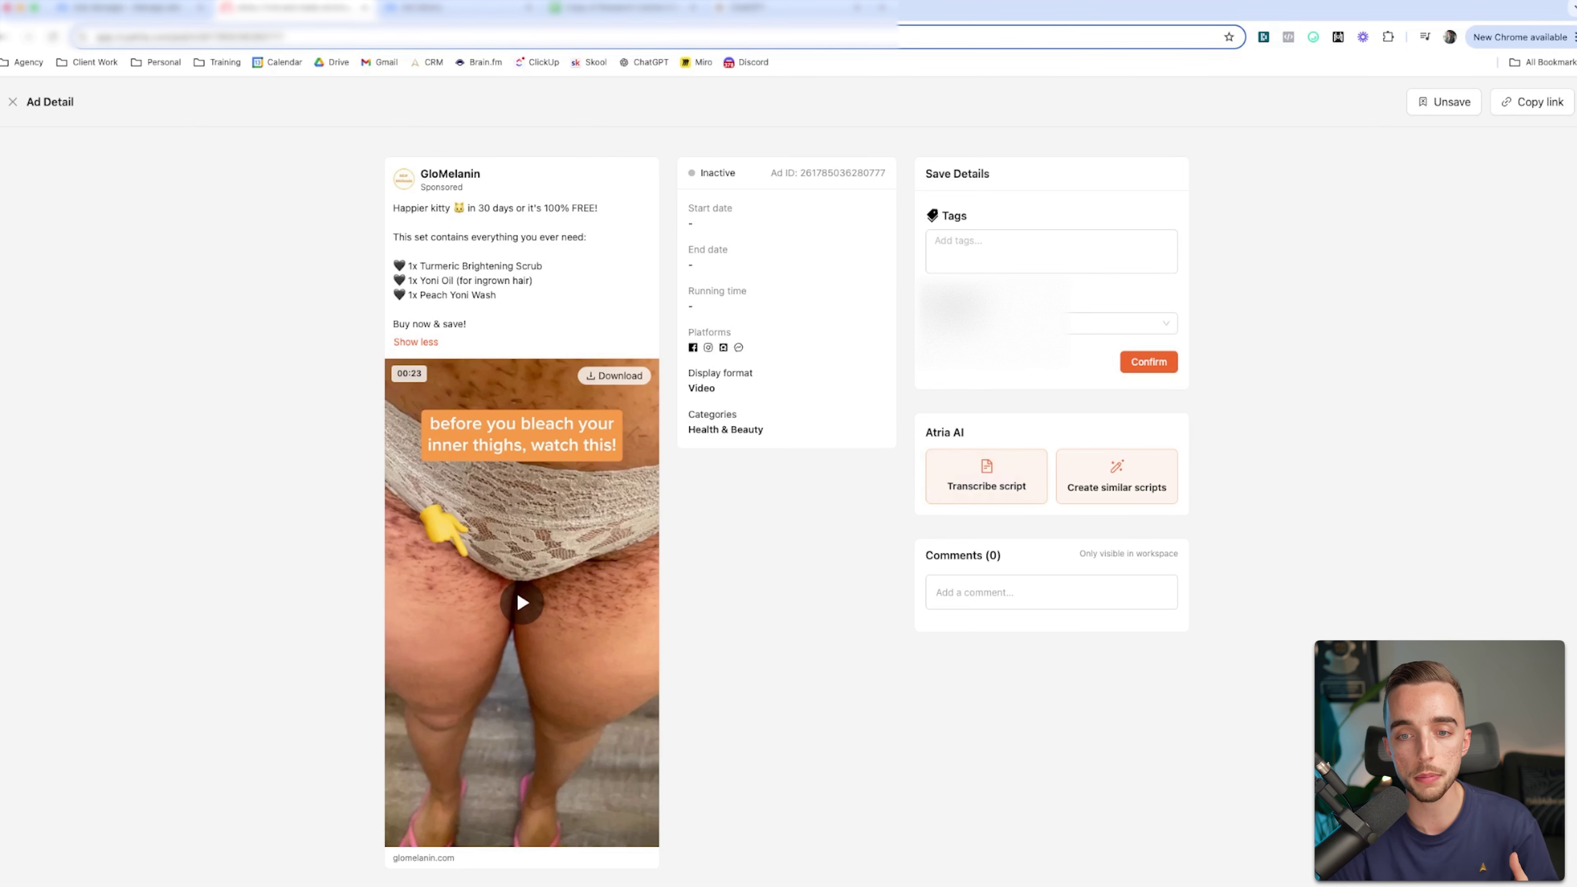
{"action": "scroll", "coordinate": [786, 513], "scroll_direction": "up", "scroll_amount": 1}
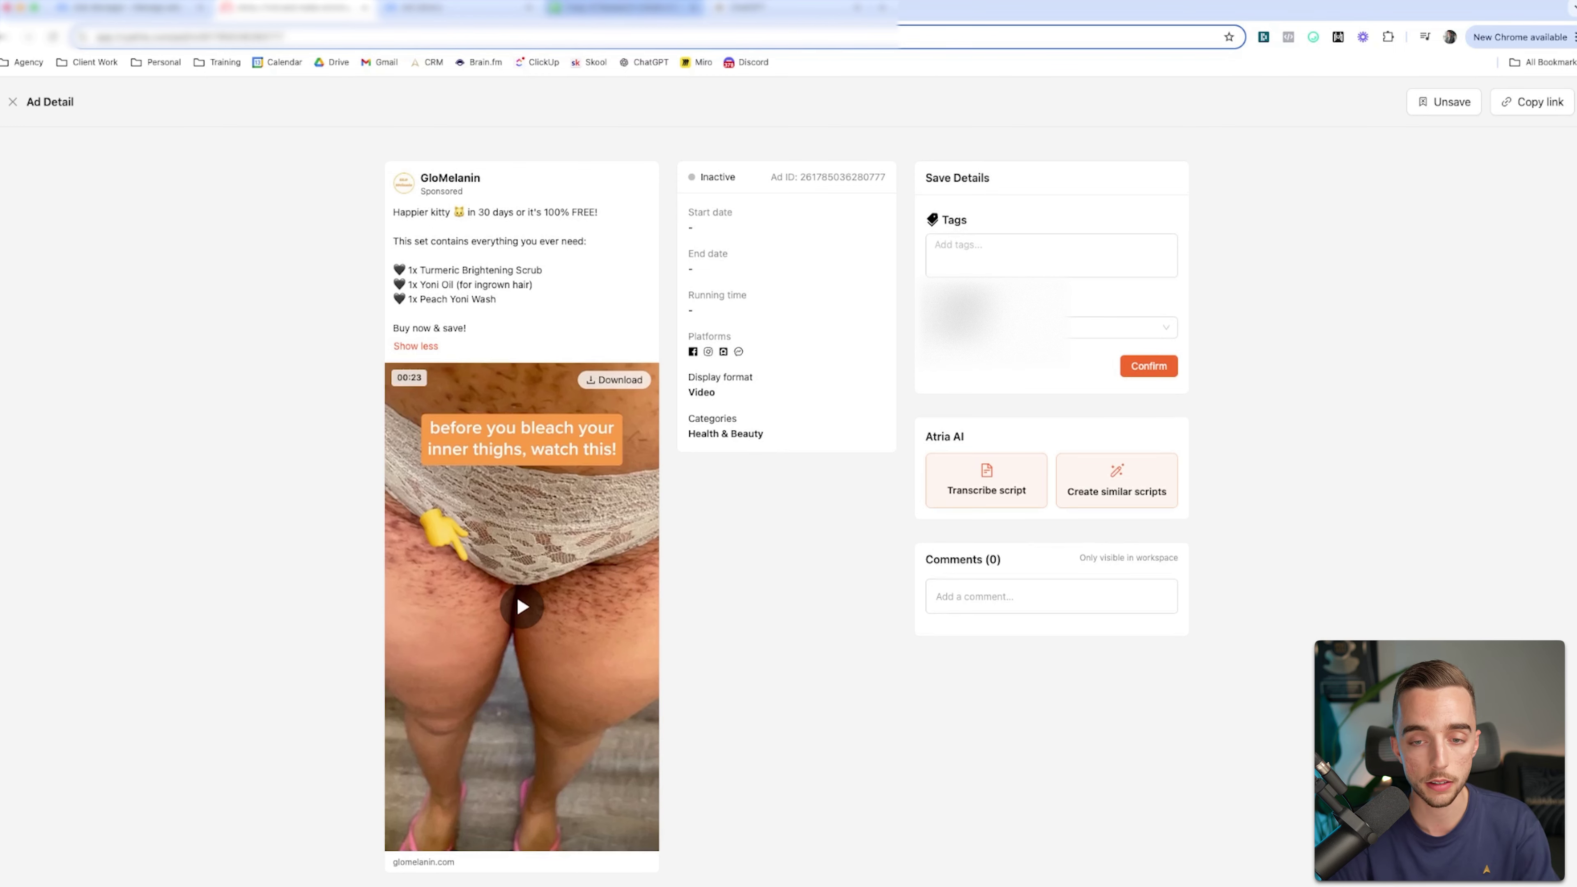
Clear the GloMelanin ad copy from the Copy column in row 9 of the research spreadsheet.
{"action": "left_click", "coordinate": [749, 7]}
{"action": "left_click", "coordinate": [621, 8]}
{"action": "left_click", "coordinate": [806, 570]}
{"action": "left_click_drag", "start_coordinate": [1018, 423], "coordinate": [638, 424]}
{"action": "key", "text": "shift+Right"}
{"action": "key", "text": "shift+Right"}
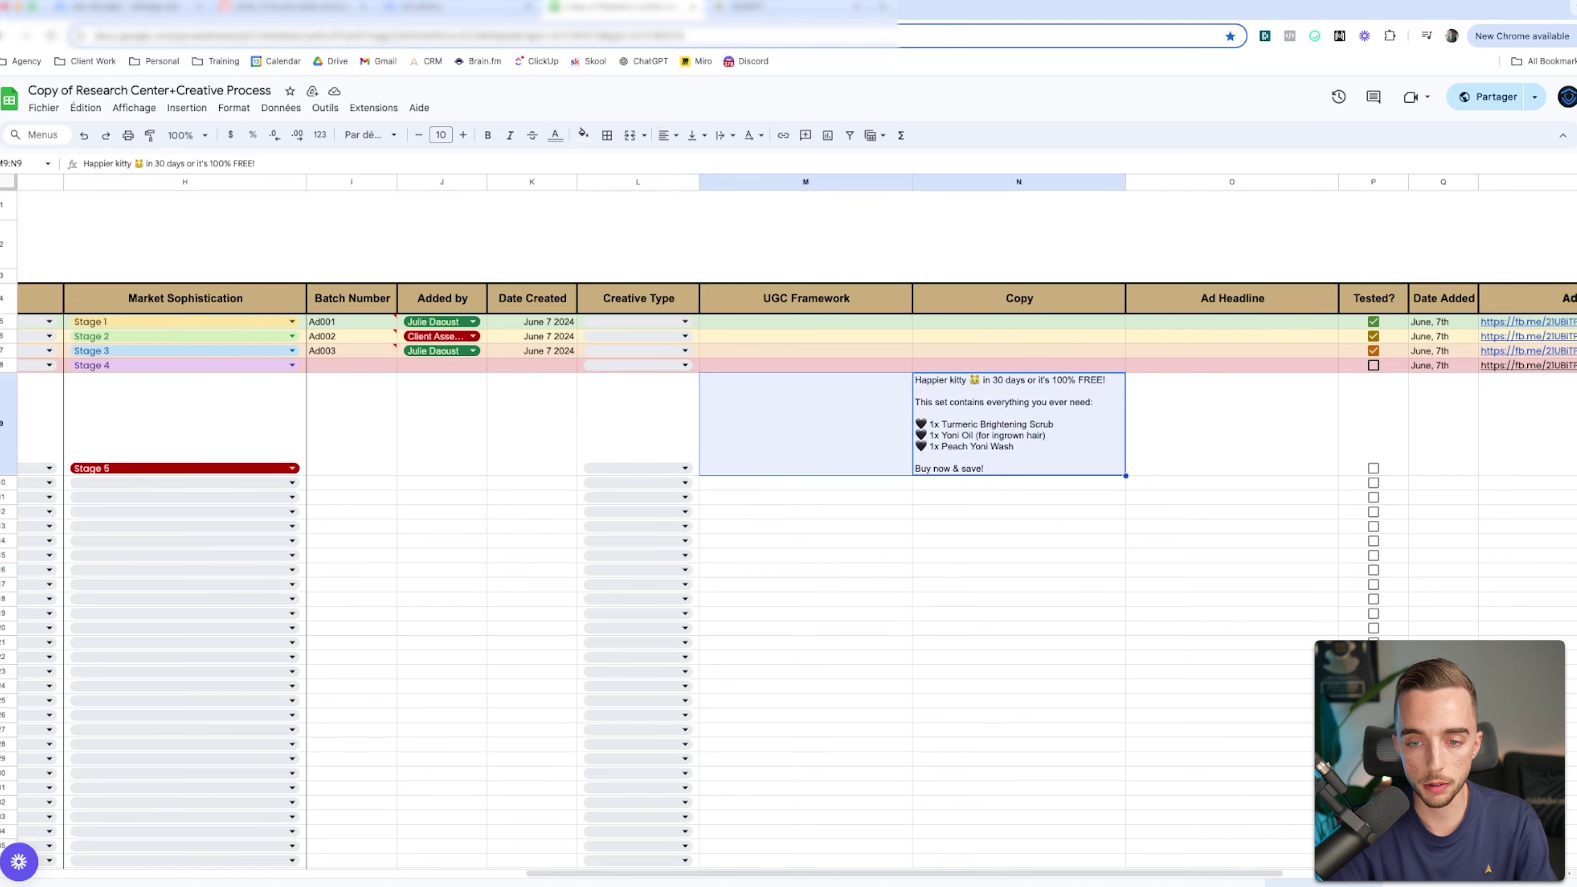
{"action": "key", "text": "Delete"}
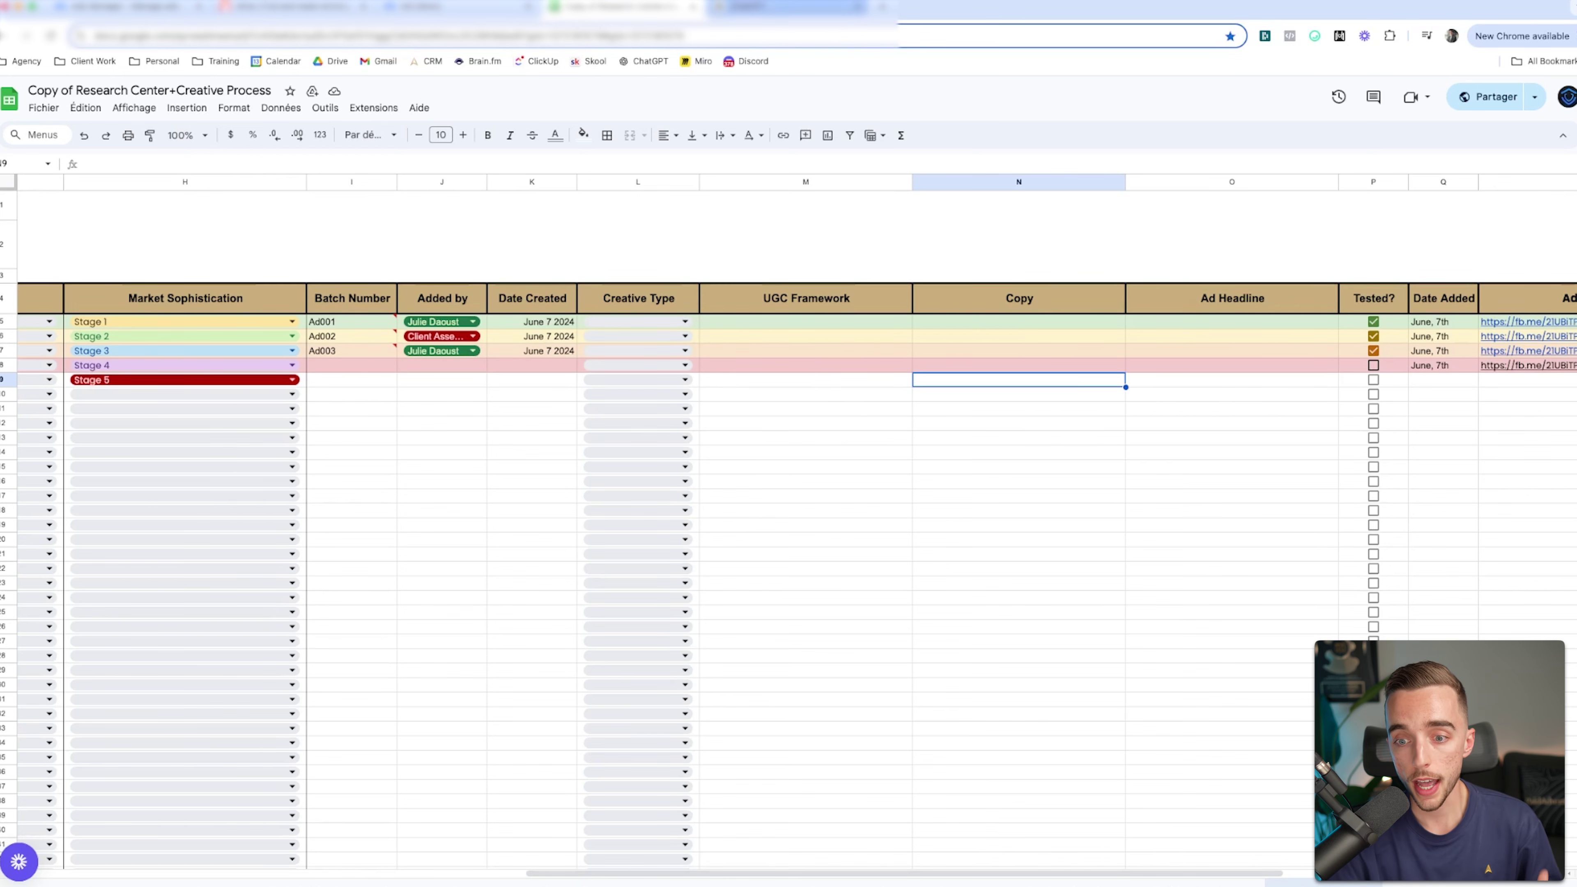
Switch to ChatGPT and read its analysis of the GloMelanin ad's target persona, mass market desire and awareness level.
{"action": "left_click", "coordinate": [785, 7]}
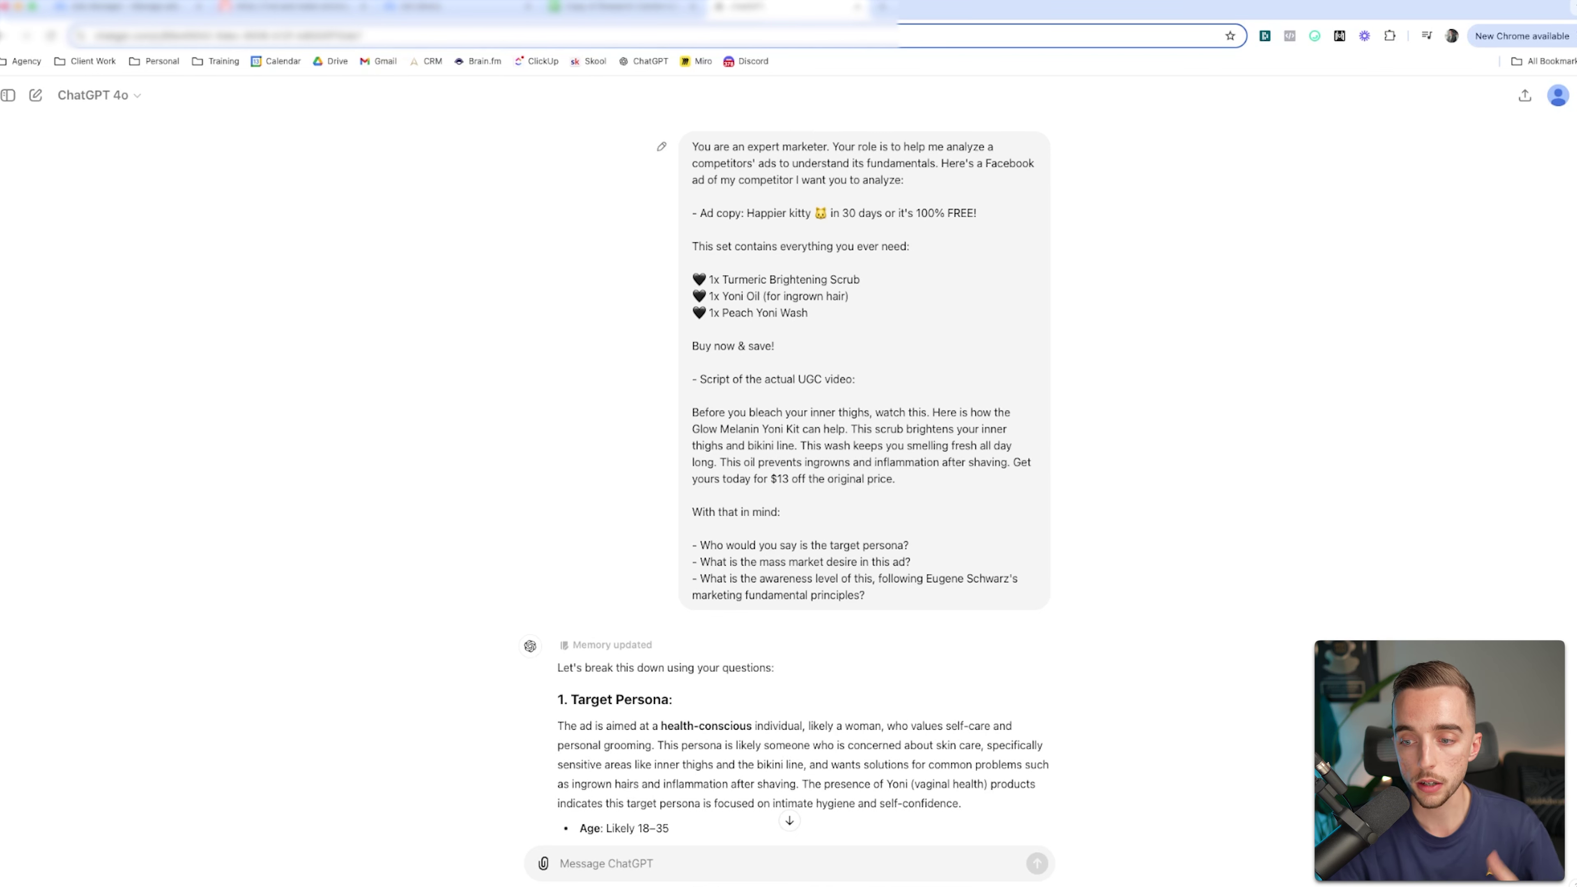
{"action": "scroll", "coordinate": [789, 484], "scroll_direction": "down", "scroll_amount": 8}
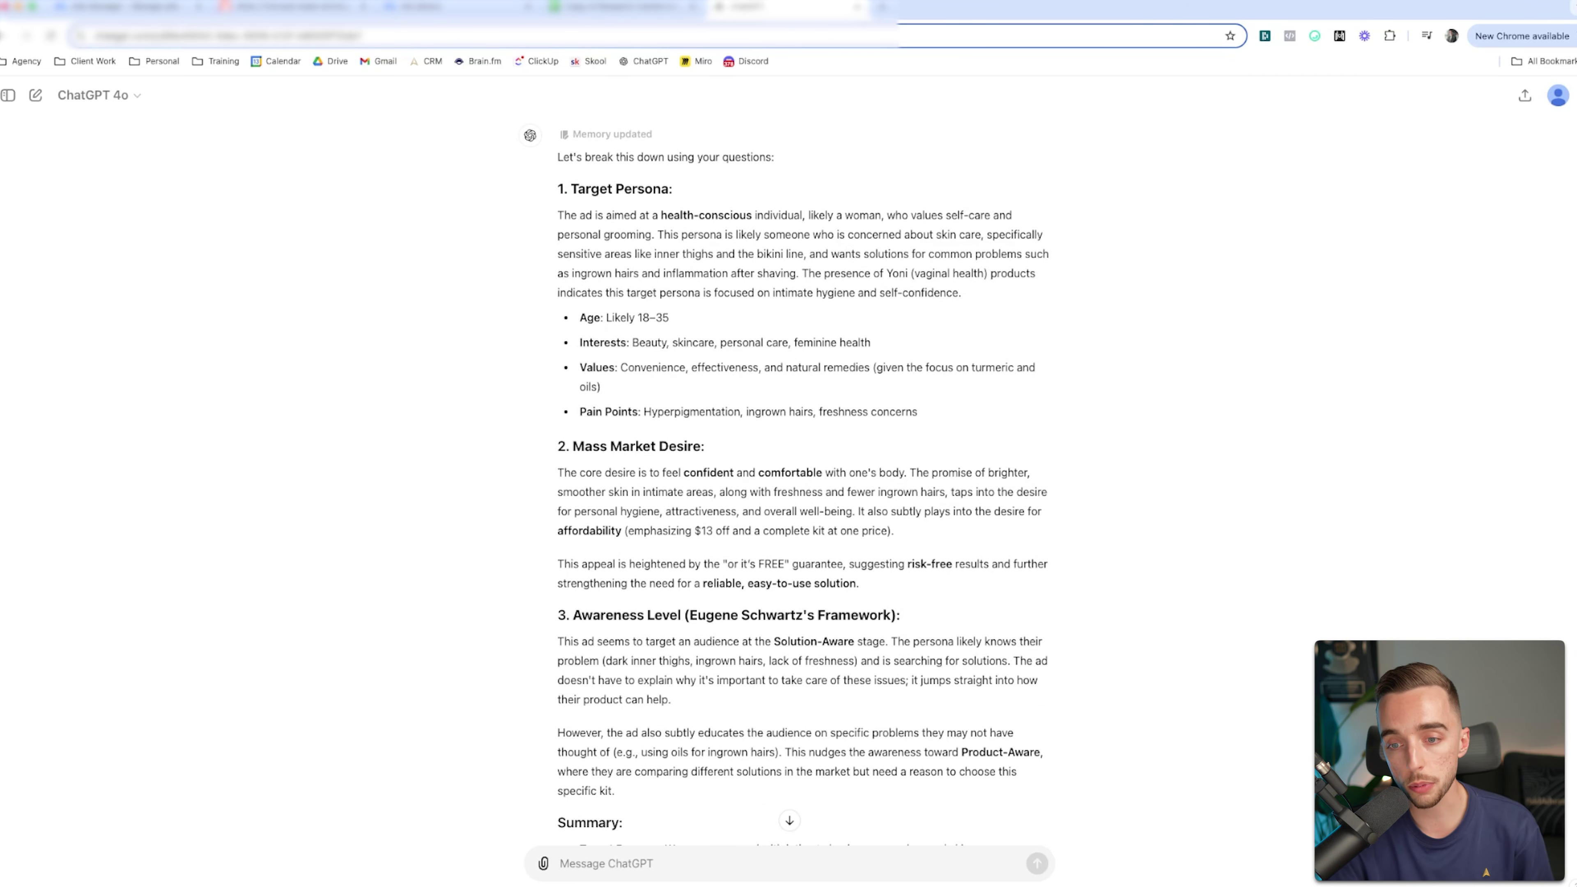
{"action": "scroll", "coordinate": [789, 473], "scroll_direction": "down", "scroll_amount": 1}
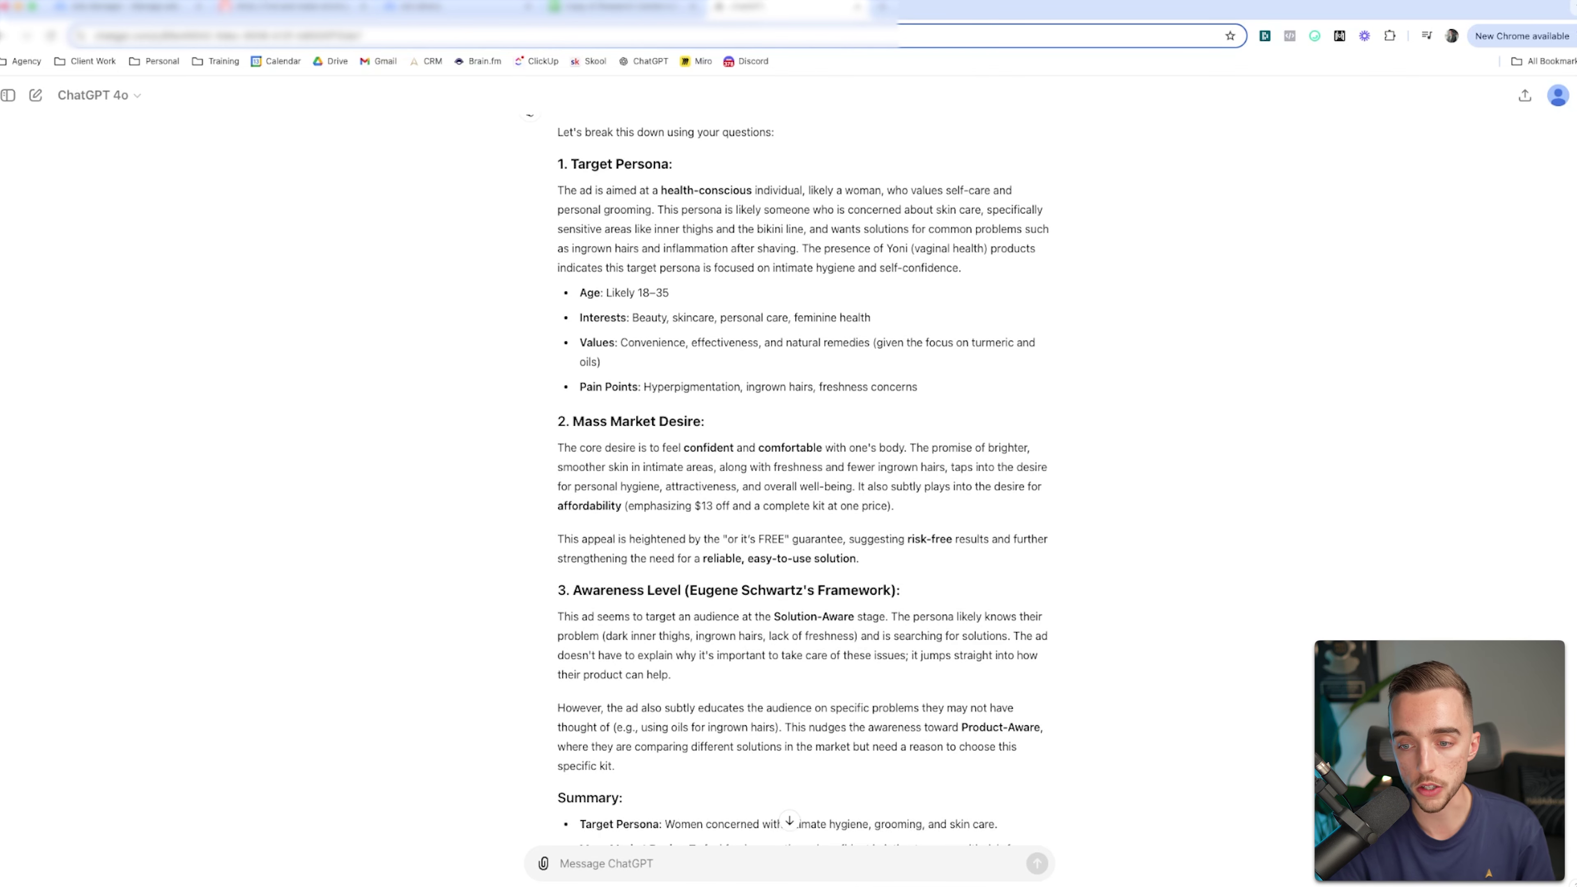
{"action": "scroll", "coordinate": [789, 472], "scroll_direction": "down", "scroll_amount": 5}
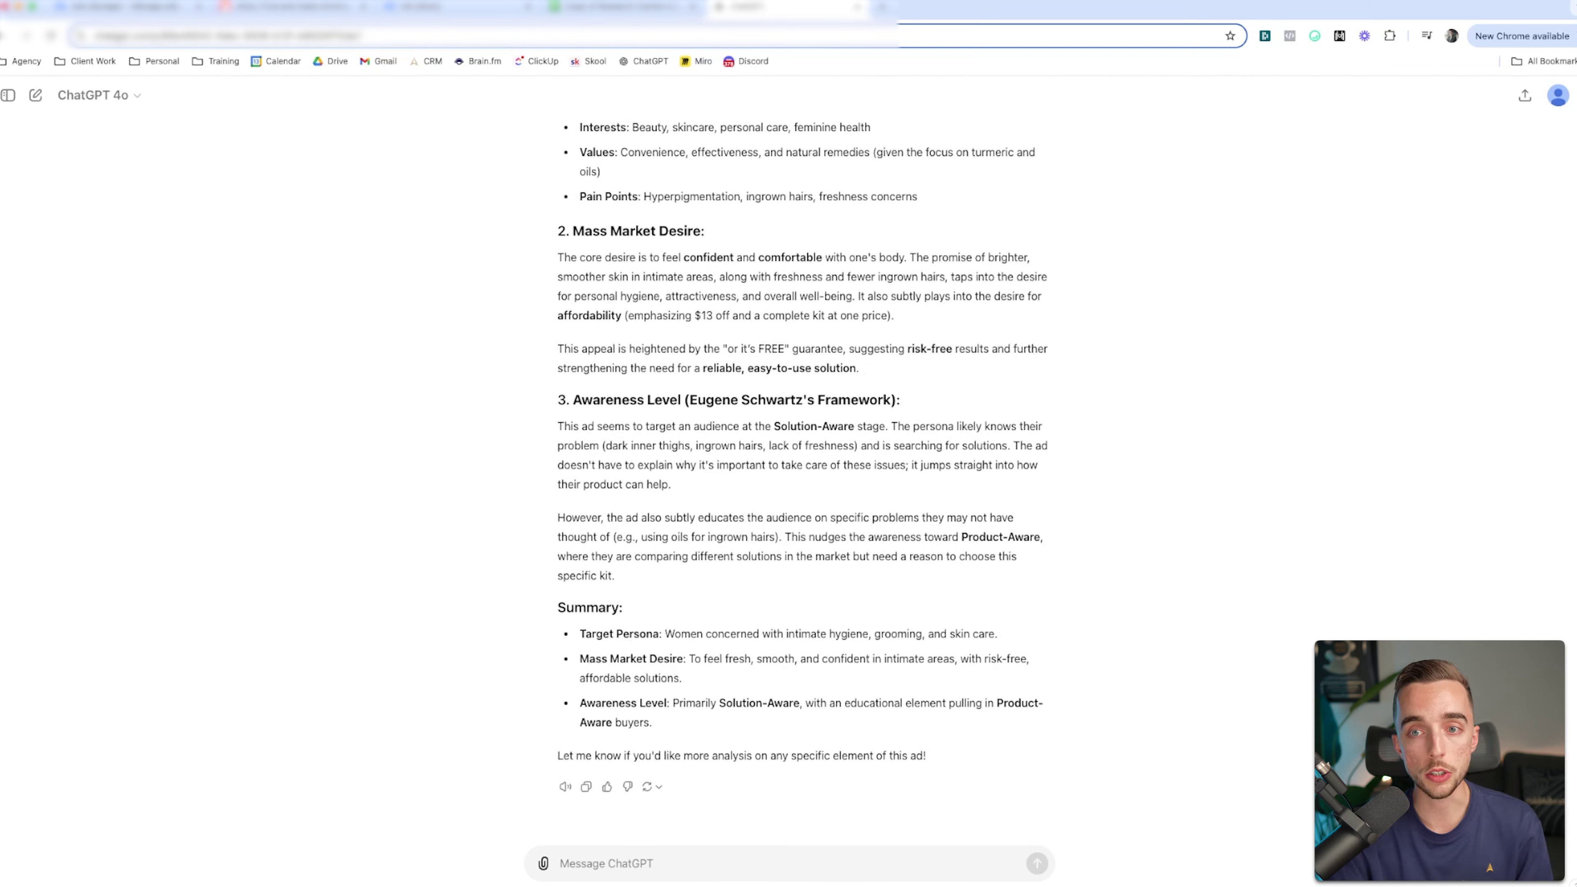
Return to the Meta Ad Library and close the open ad's details to get back to Obvi Health's ad list.
{"action": "left_click", "coordinate": [622, 7]}
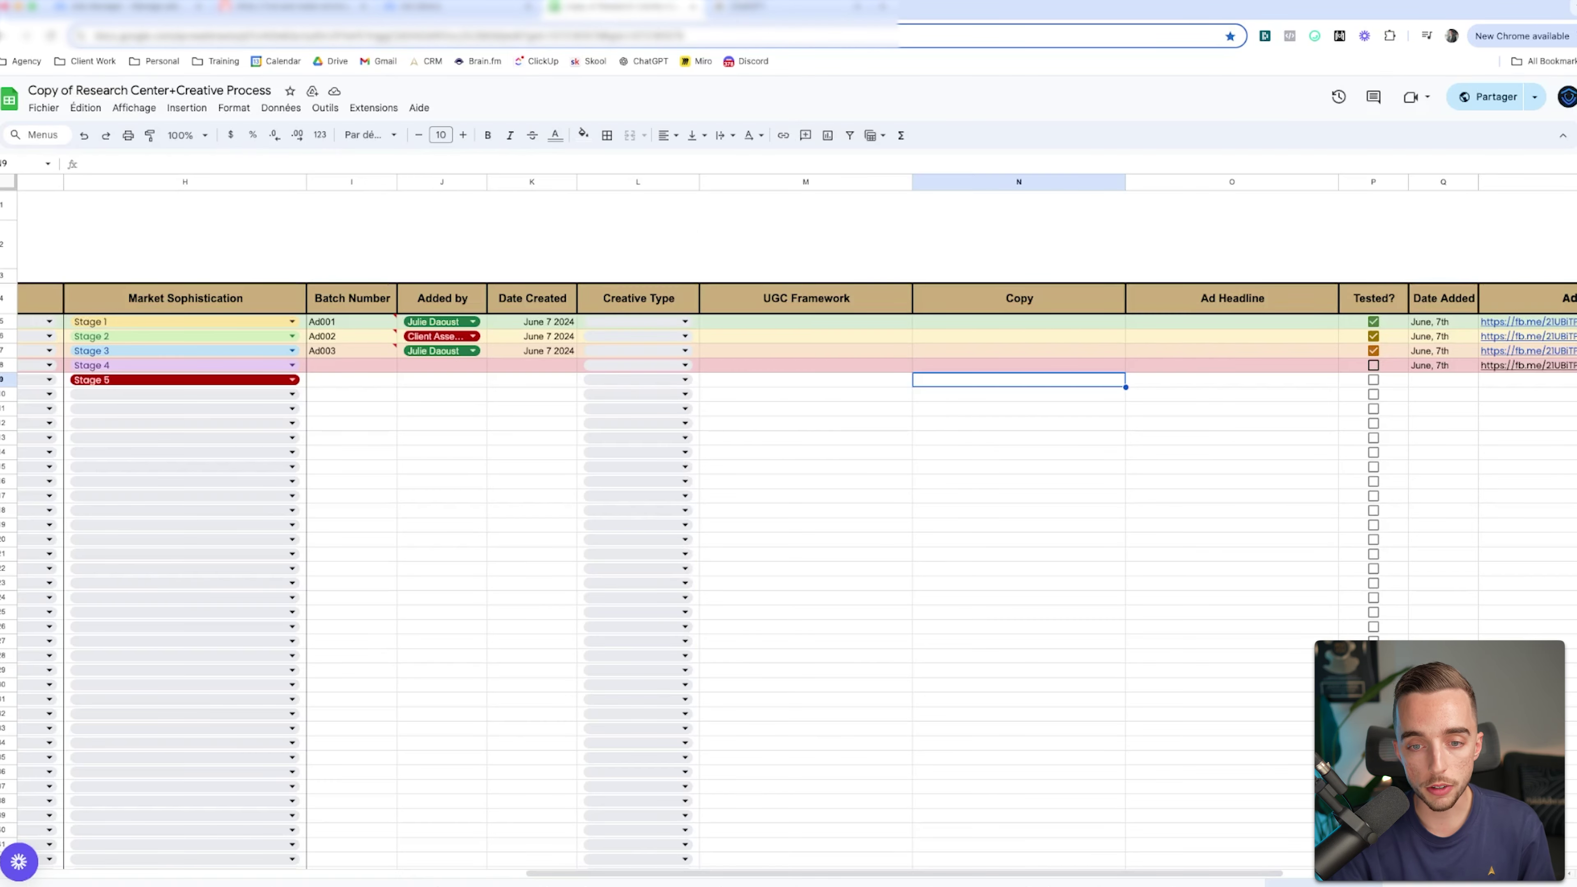
{"action": "left_click", "coordinate": [351, 481]}
{"action": "left_click", "coordinate": [454, 8]}
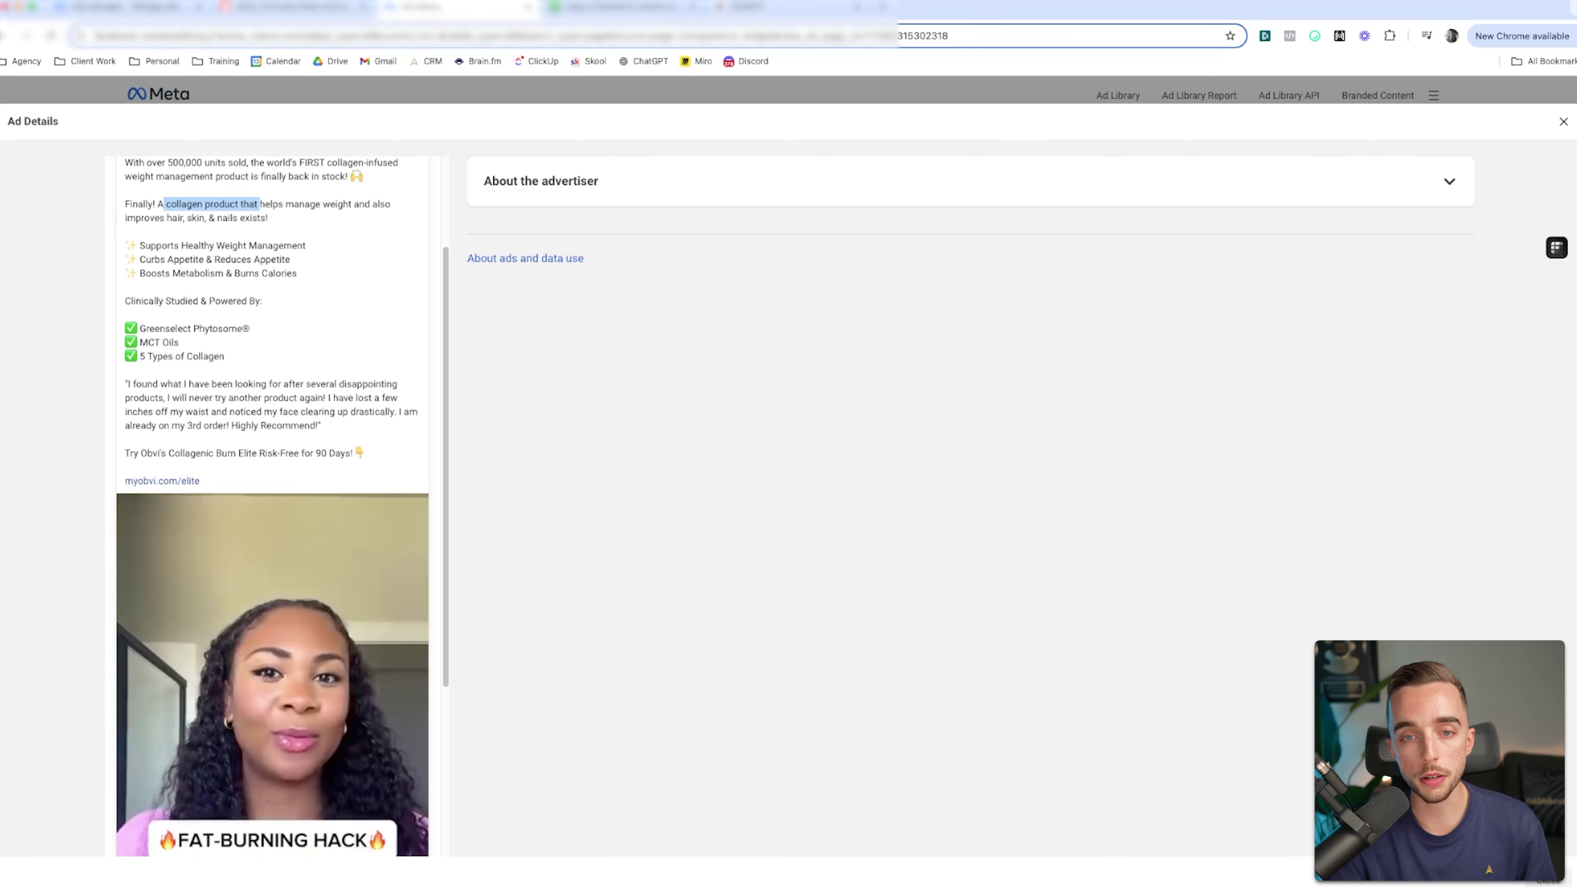
{"action": "key", "text": "Escape"}
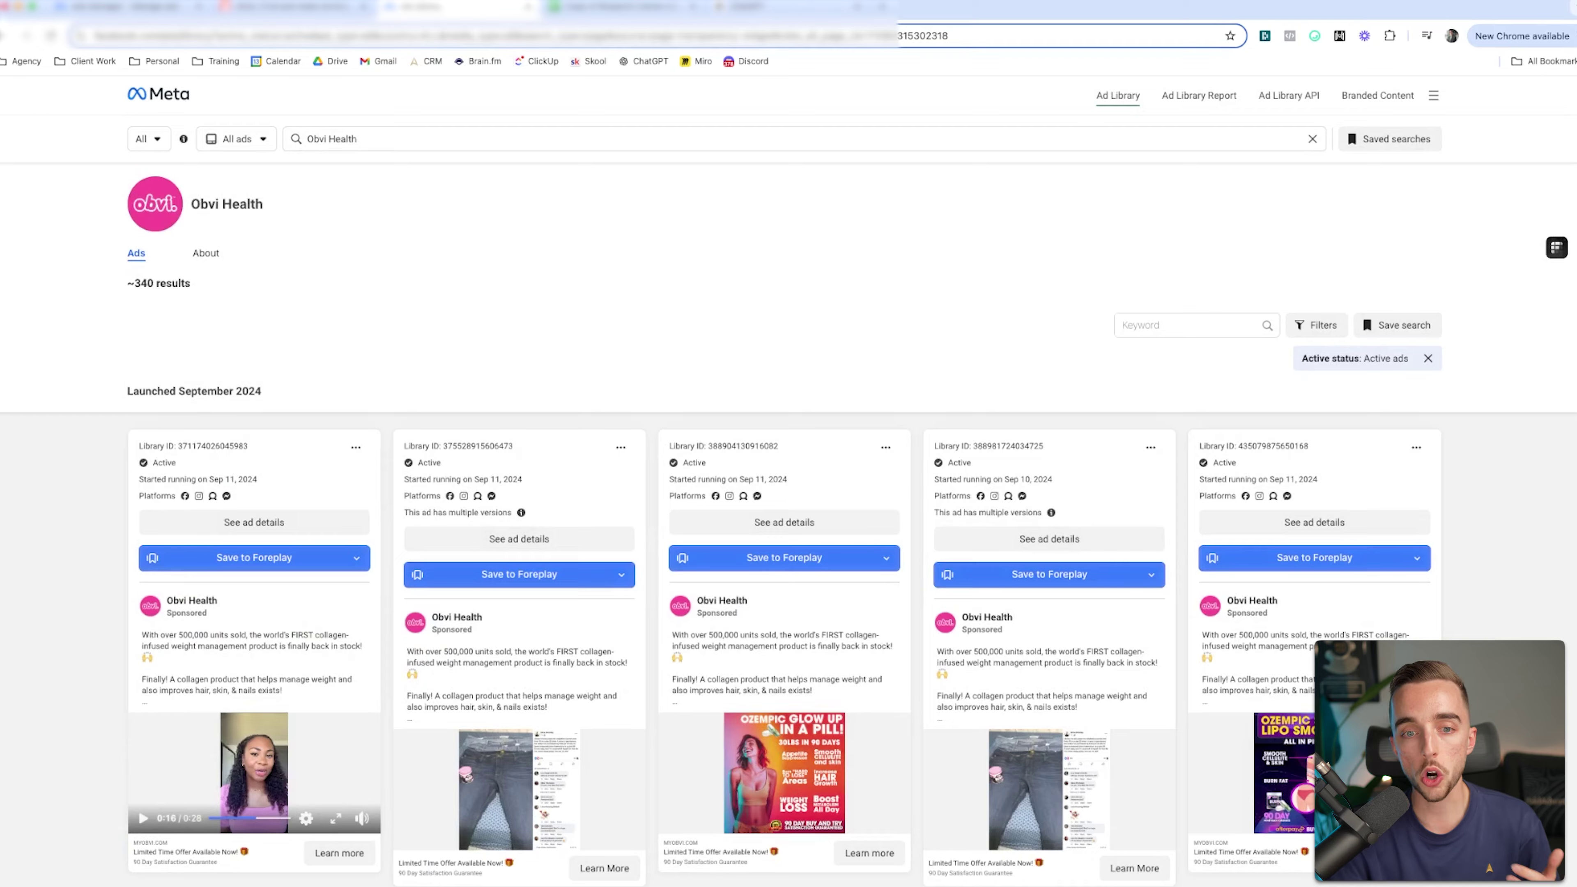
Browse Obvi Health's active ads launched in September and August 2024 and check the active-status filter.
{"action": "scroll", "coordinate": [785, 559], "scroll_direction": "down", "scroll_amount": 15}
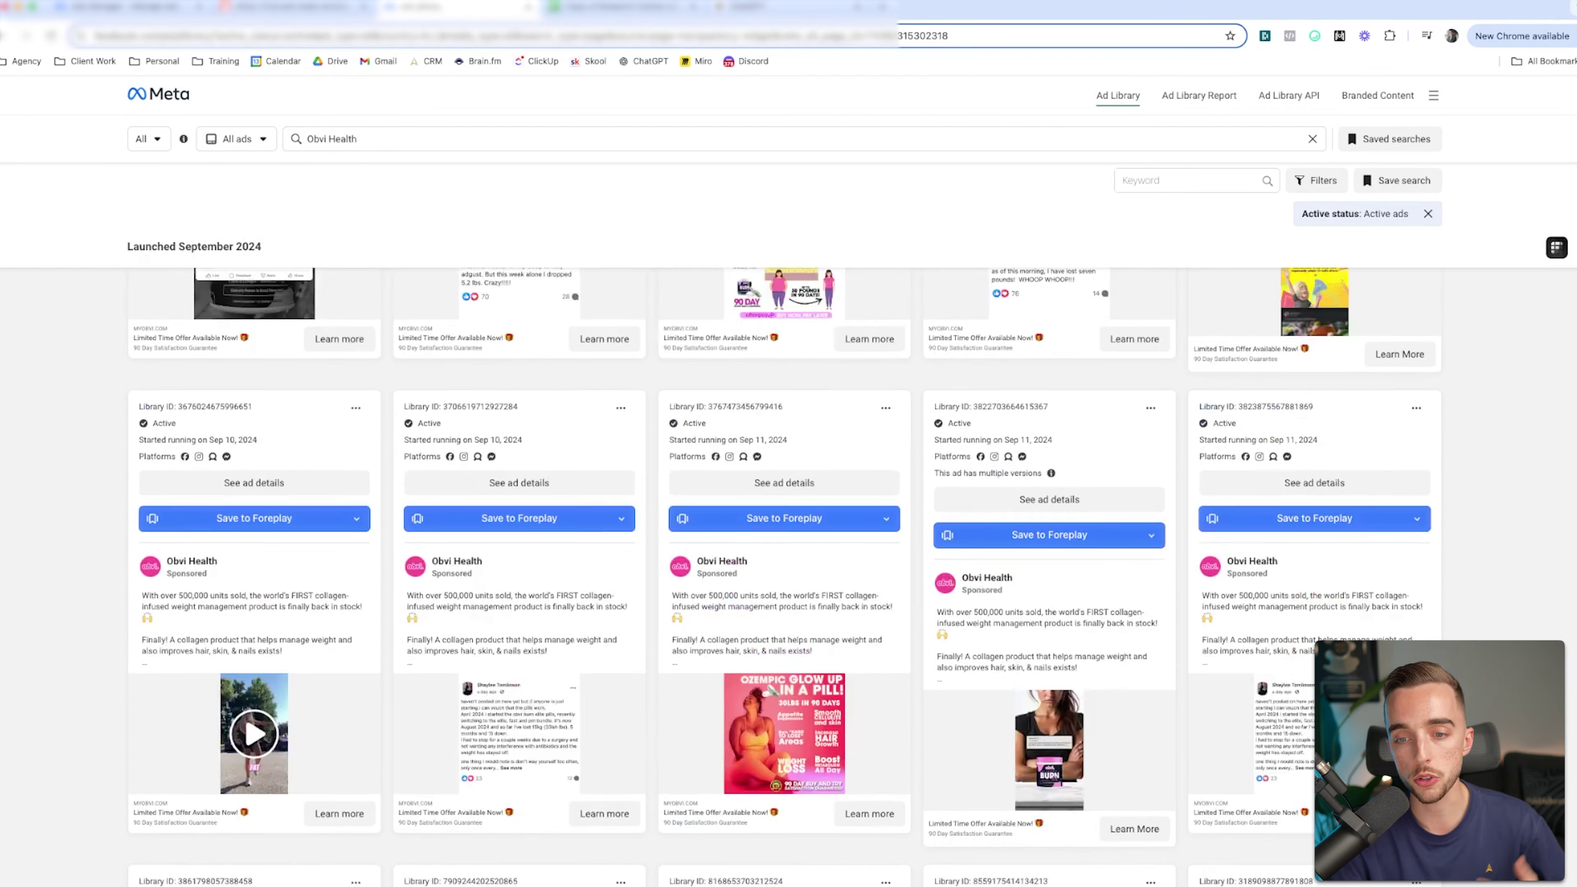
{"action": "scroll", "coordinate": [785, 559], "scroll_direction": "down", "scroll_amount": 15}
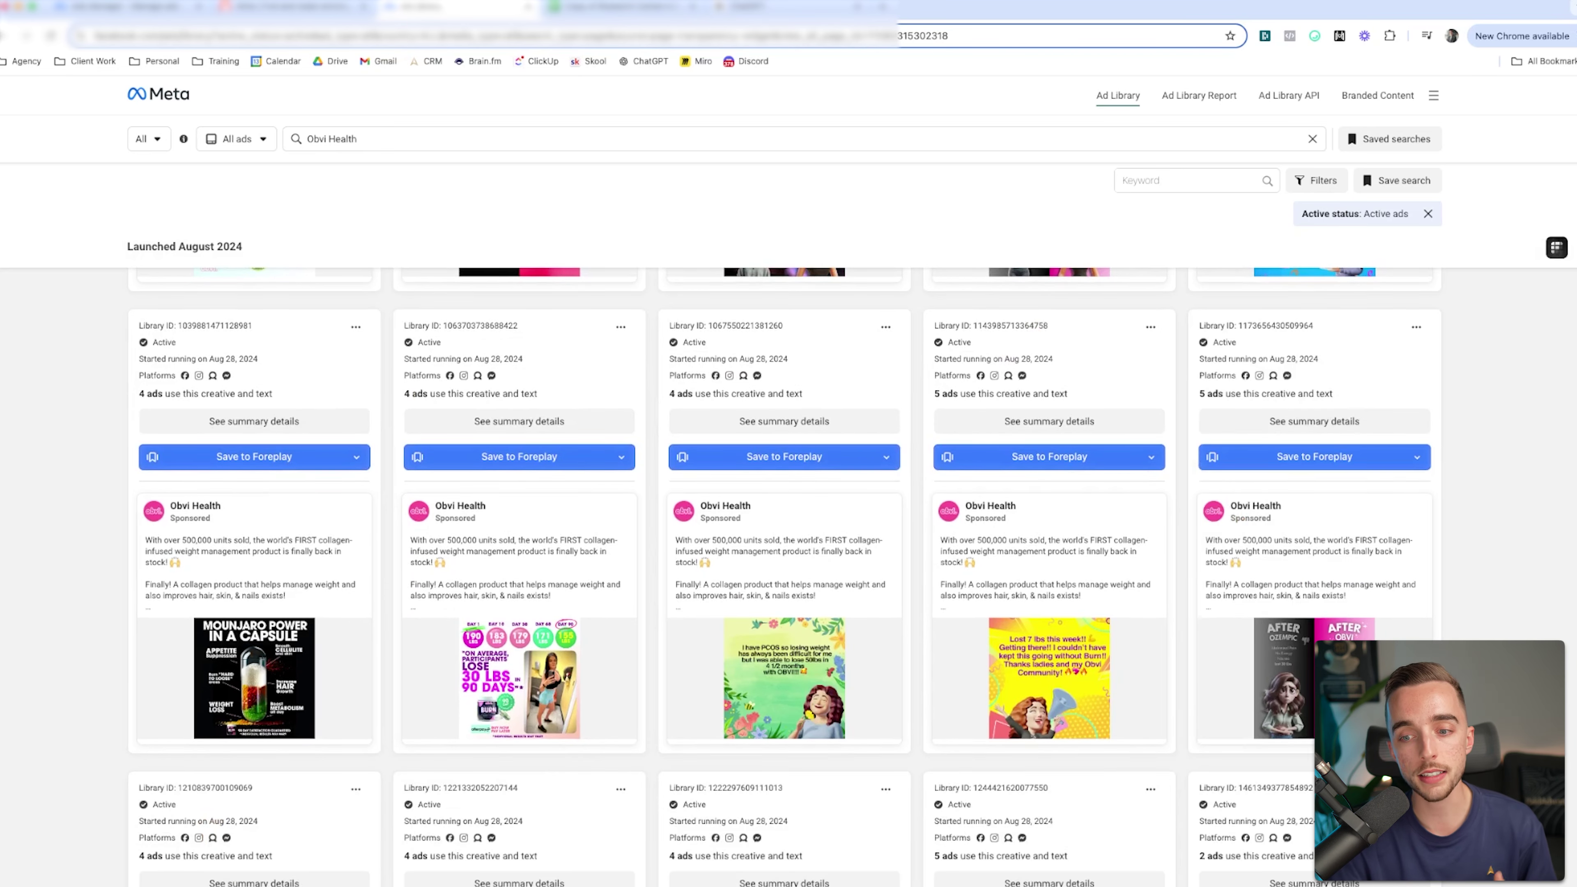
{"action": "scroll", "coordinate": [785, 577], "scroll_direction": "down", "scroll_amount": 10}
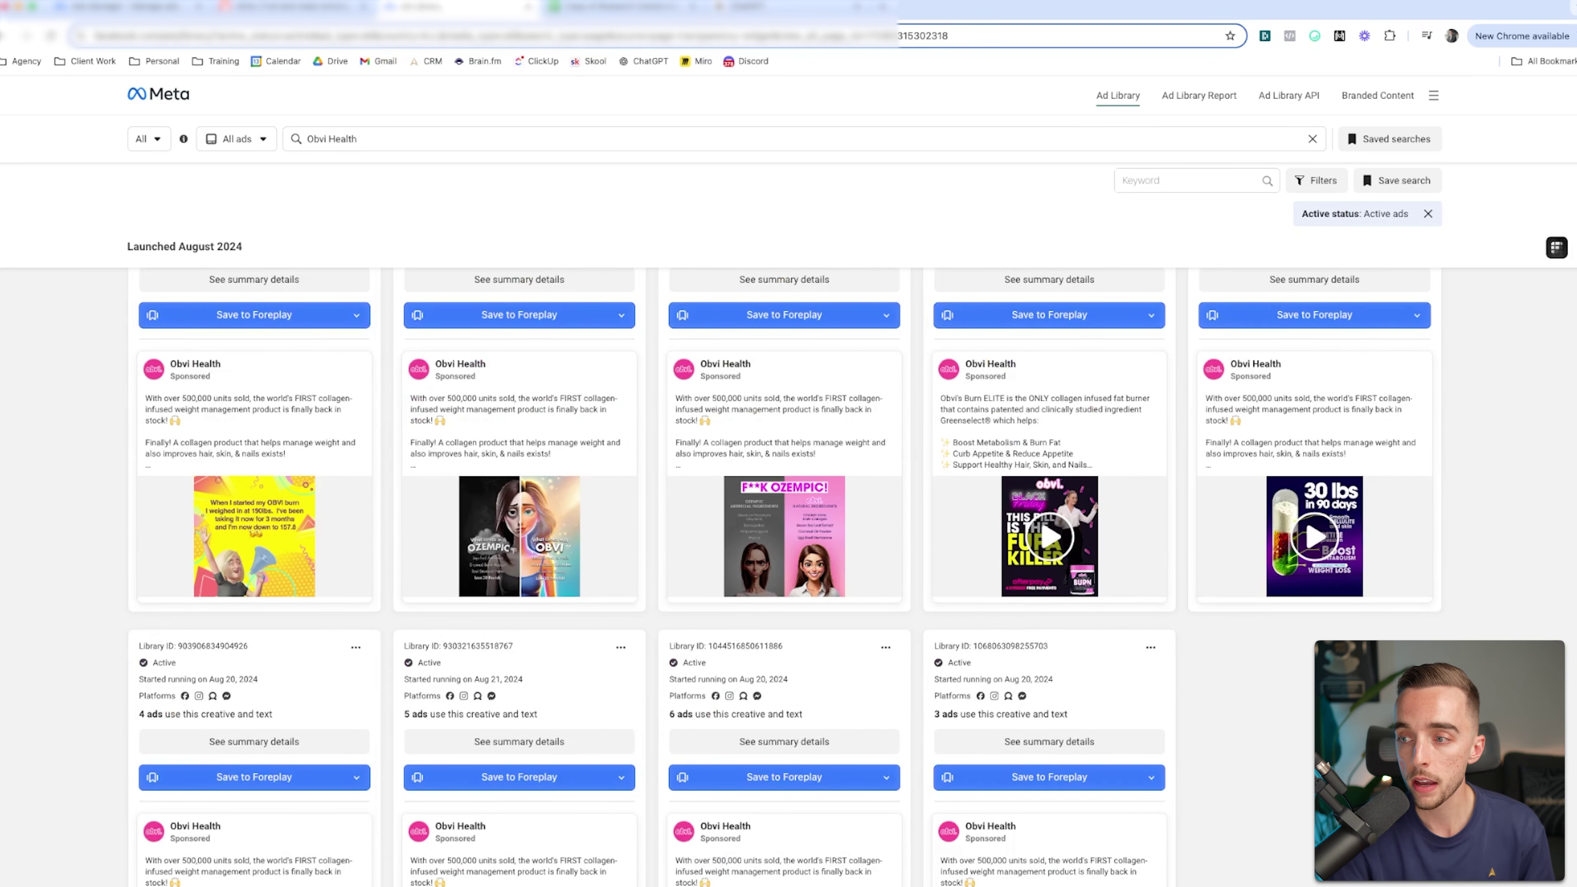
{"action": "left_click_drag", "start_coordinate": [1302, 213], "coordinate": [1411, 214]}
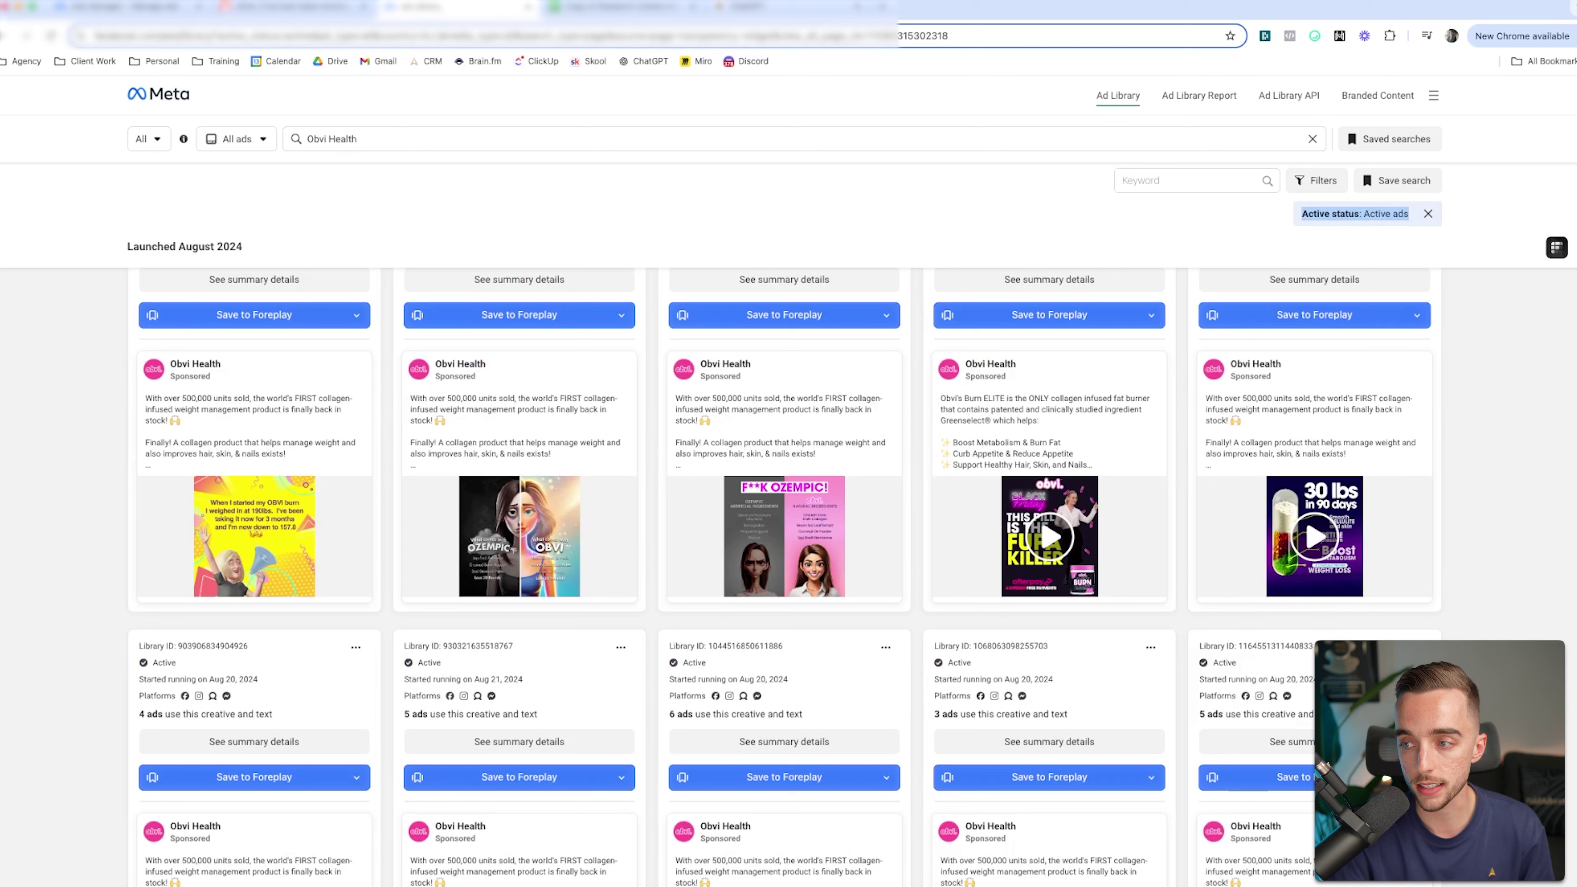
{"action": "left_click", "coordinate": [1408, 213]}
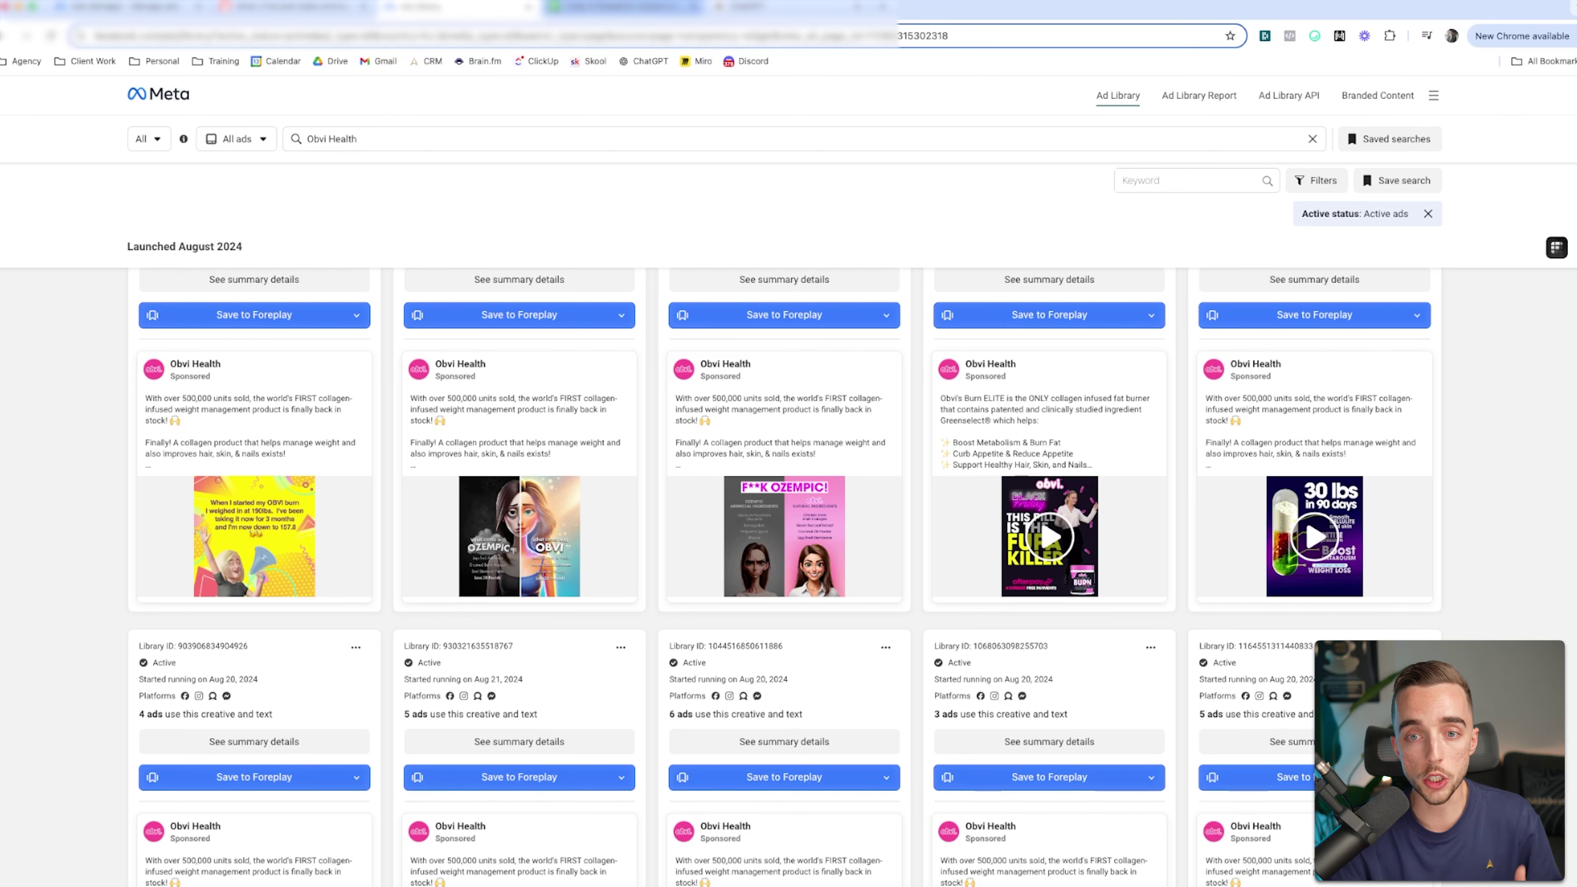
Switch to ChatGPT and reread the competitor-ad prompt and the analysis down to its summary.
{"action": "left_click", "coordinate": [745, 7]}
{"action": "scroll", "coordinate": [803, 435], "scroll_direction": "up", "scroll_amount": 12}
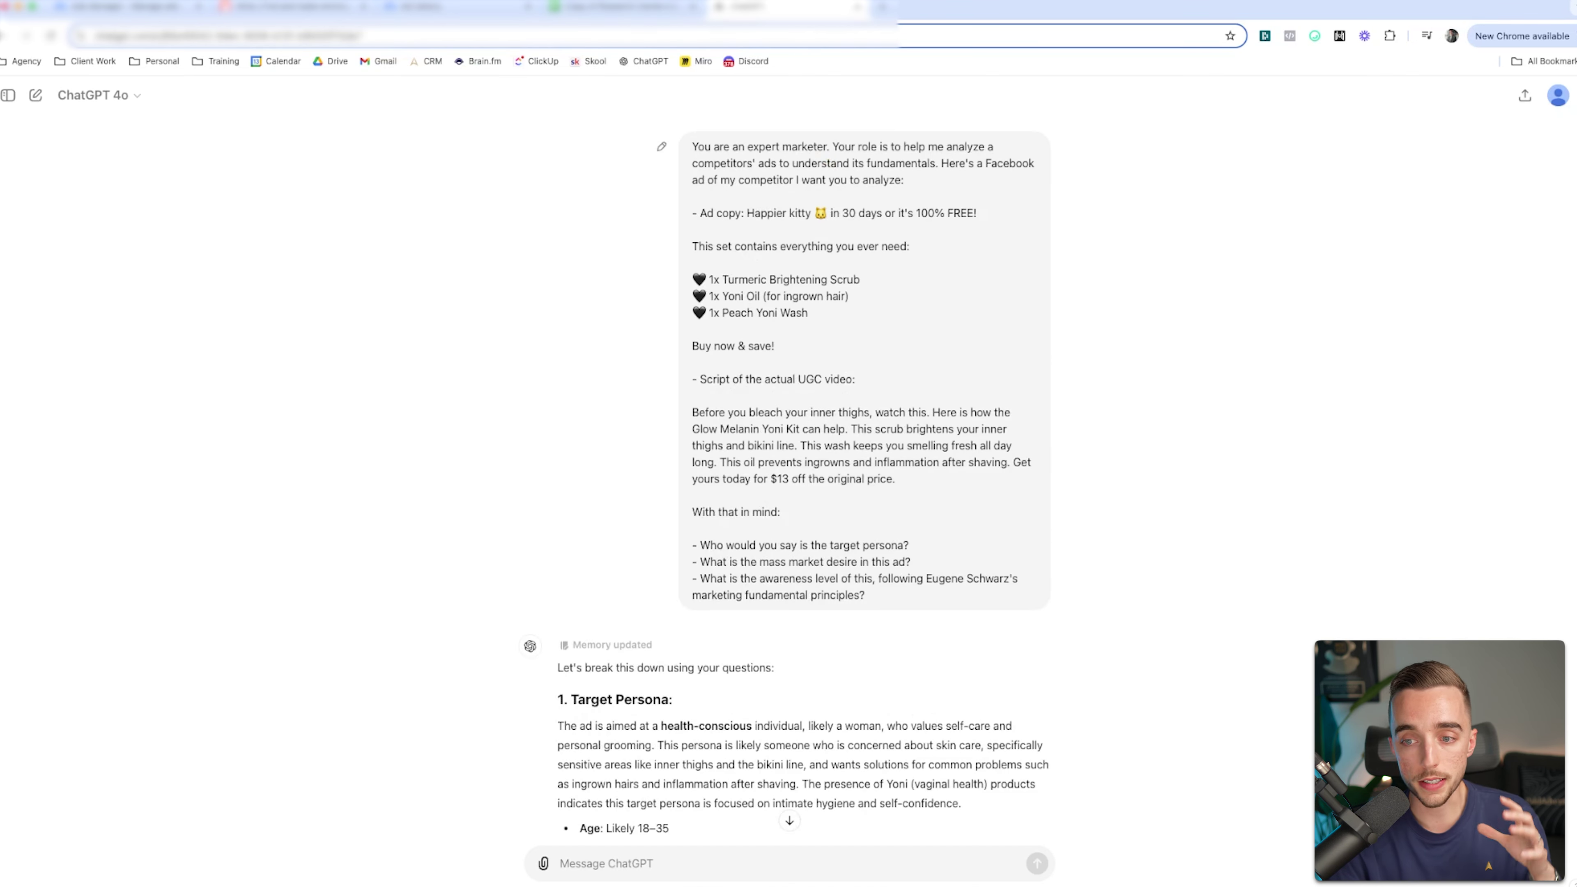
{"action": "scroll", "coordinate": [803, 435], "scroll_direction": "down", "scroll_amount": 12}
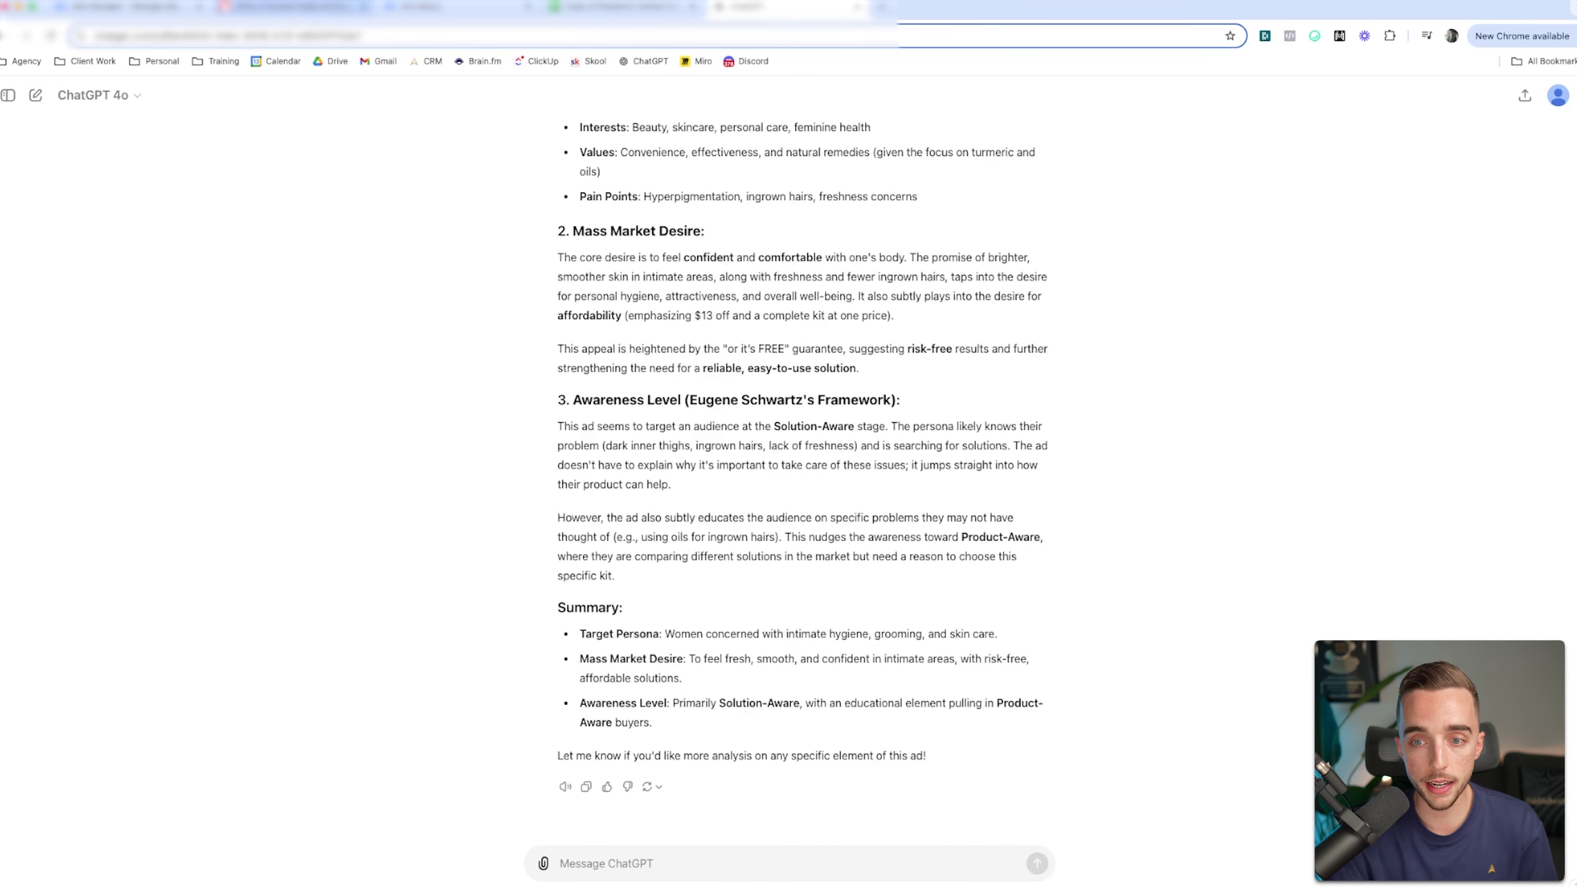
Compare the filled research spreadsheet's Market Desire, Awareness Level and Market Sophistication columns with ChatGPT's analysis.
{"action": "left_click", "coordinate": [299, 7]}
{"action": "left_click", "coordinate": [623, 7]}
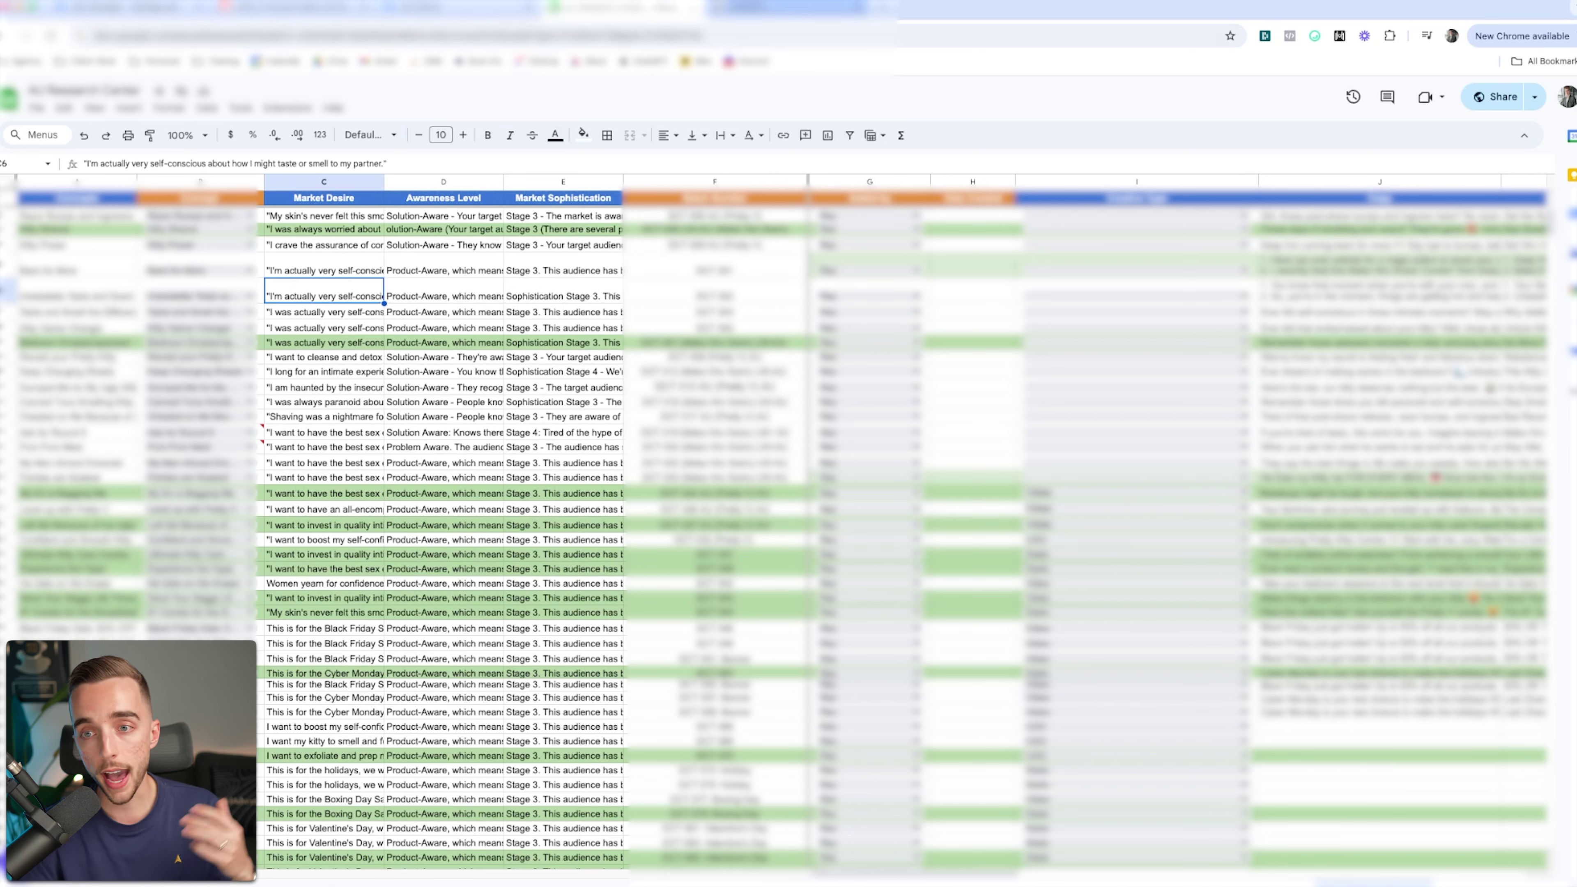
{"action": "left_click", "coordinate": [748, 7]}
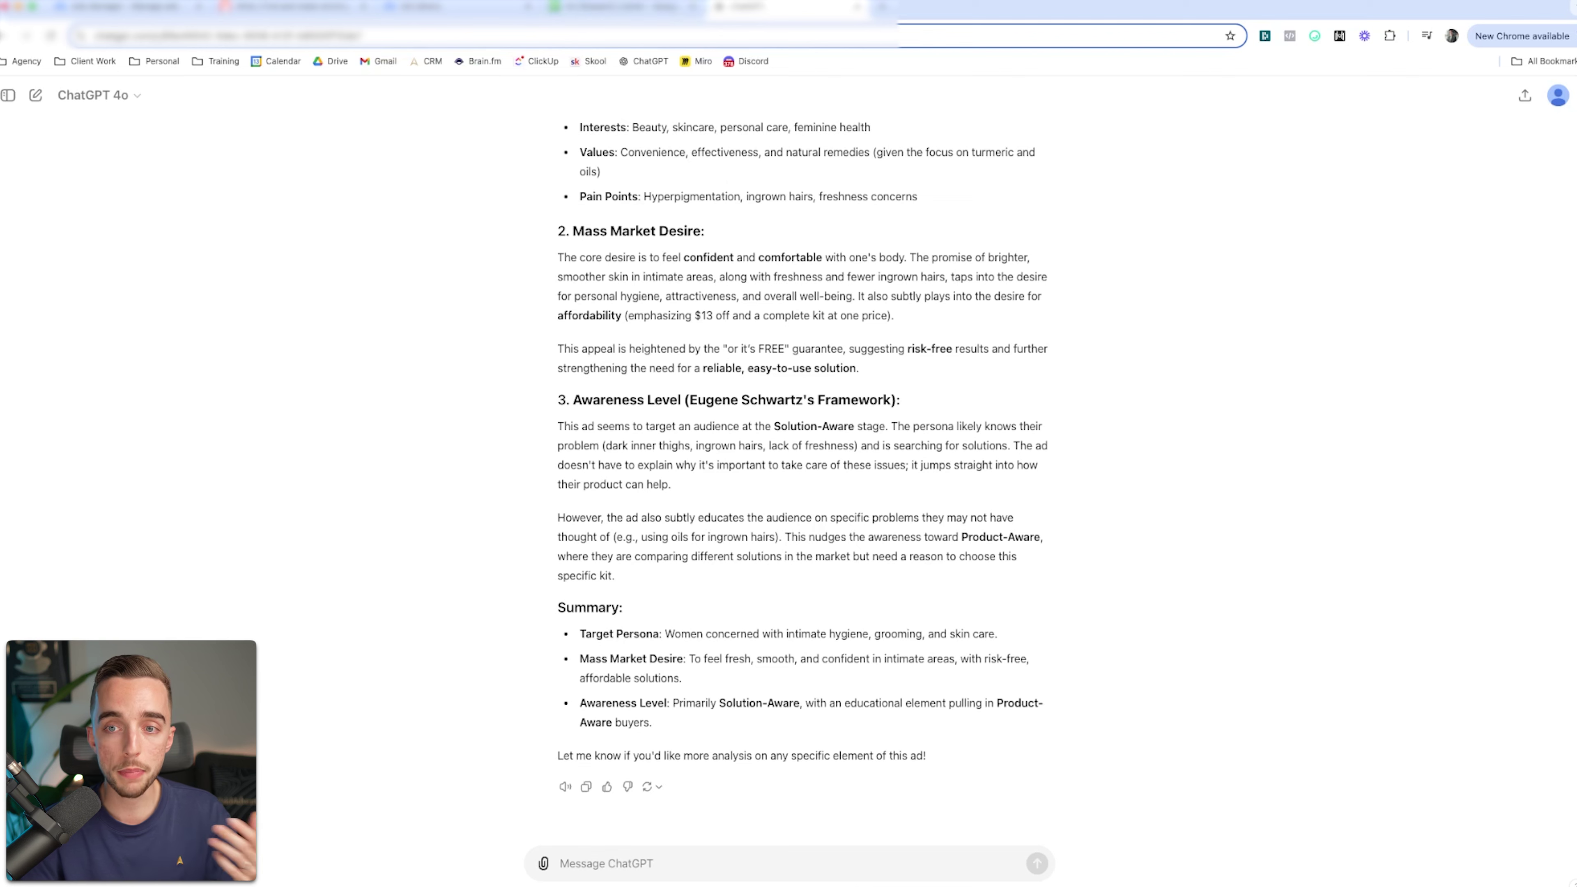
{"action": "key", "text": "ctrl+shift+Tab"}
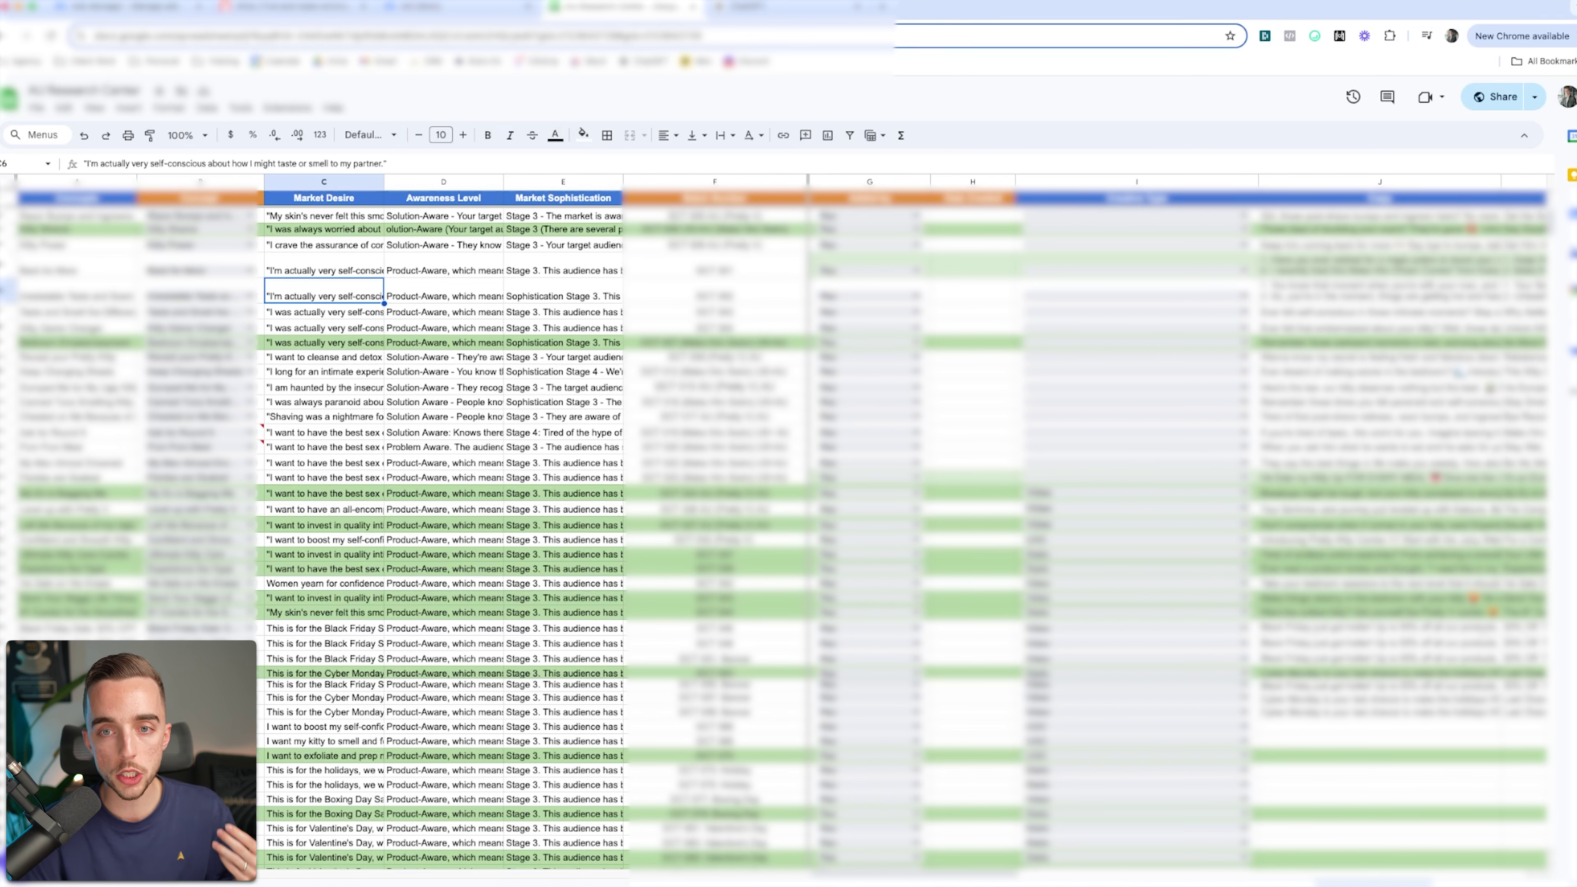
Go back to the Meta Ad Library and look through Obvi Health's ads launched in August 2024.
{"action": "left_click", "coordinate": [459, 7]}
{"action": "scroll", "coordinate": [784, 577], "scroll_direction": "up", "scroll_amount": 10}
{"action": "scroll", "coordinate": [784, 576], "scroll_direction": "down", "scroll_amount": 5}
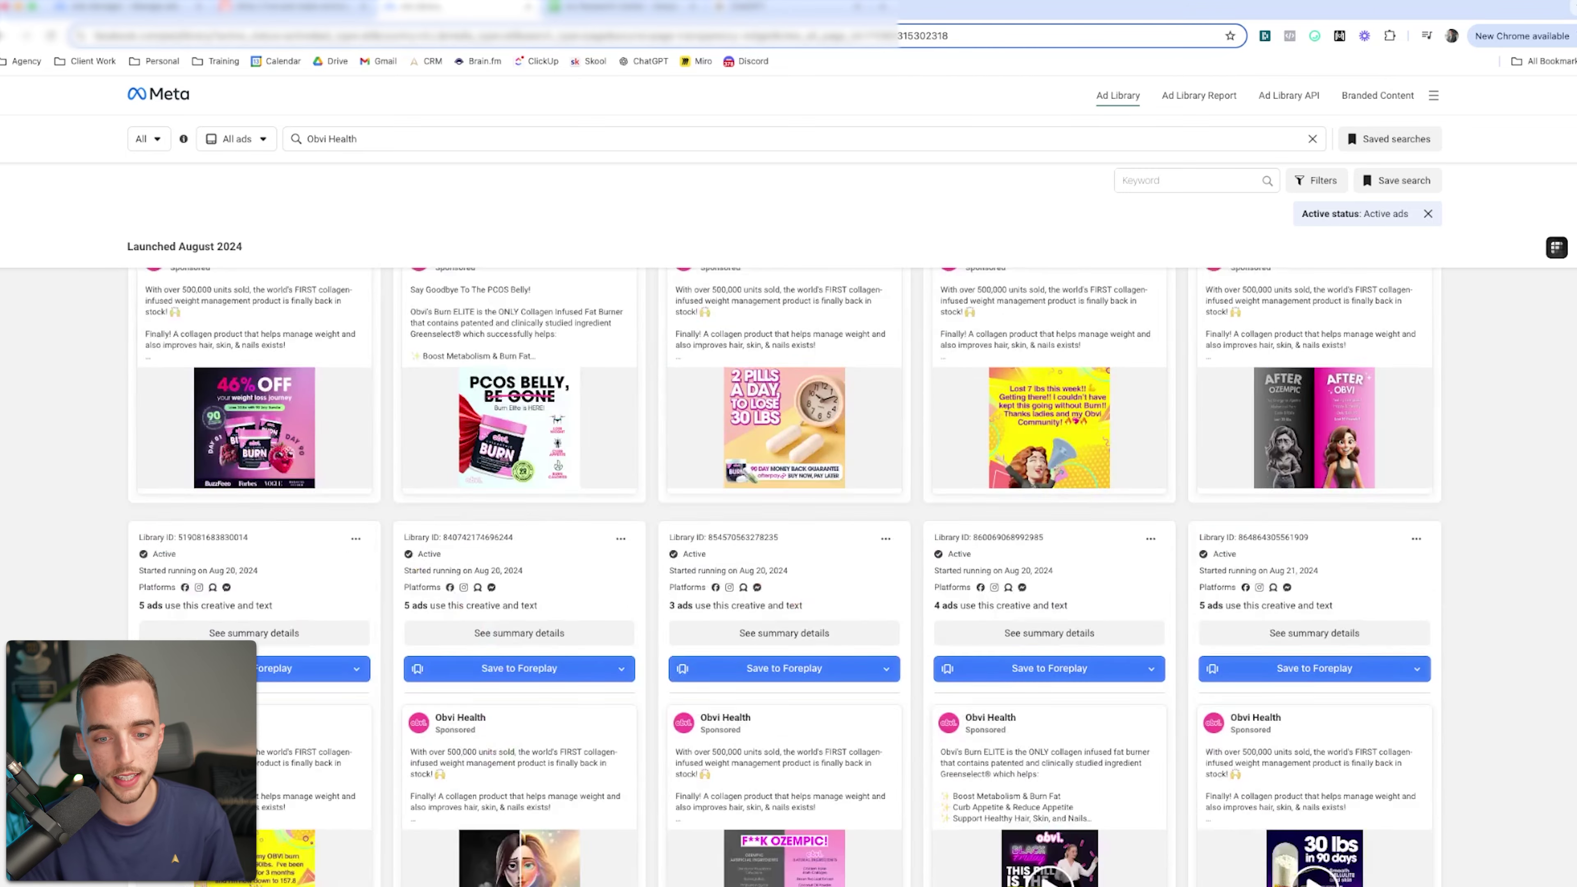
{"action": "scroll", "coordinate": [785, 573], "scroll_direction": "down", "scroll_amount": 5}
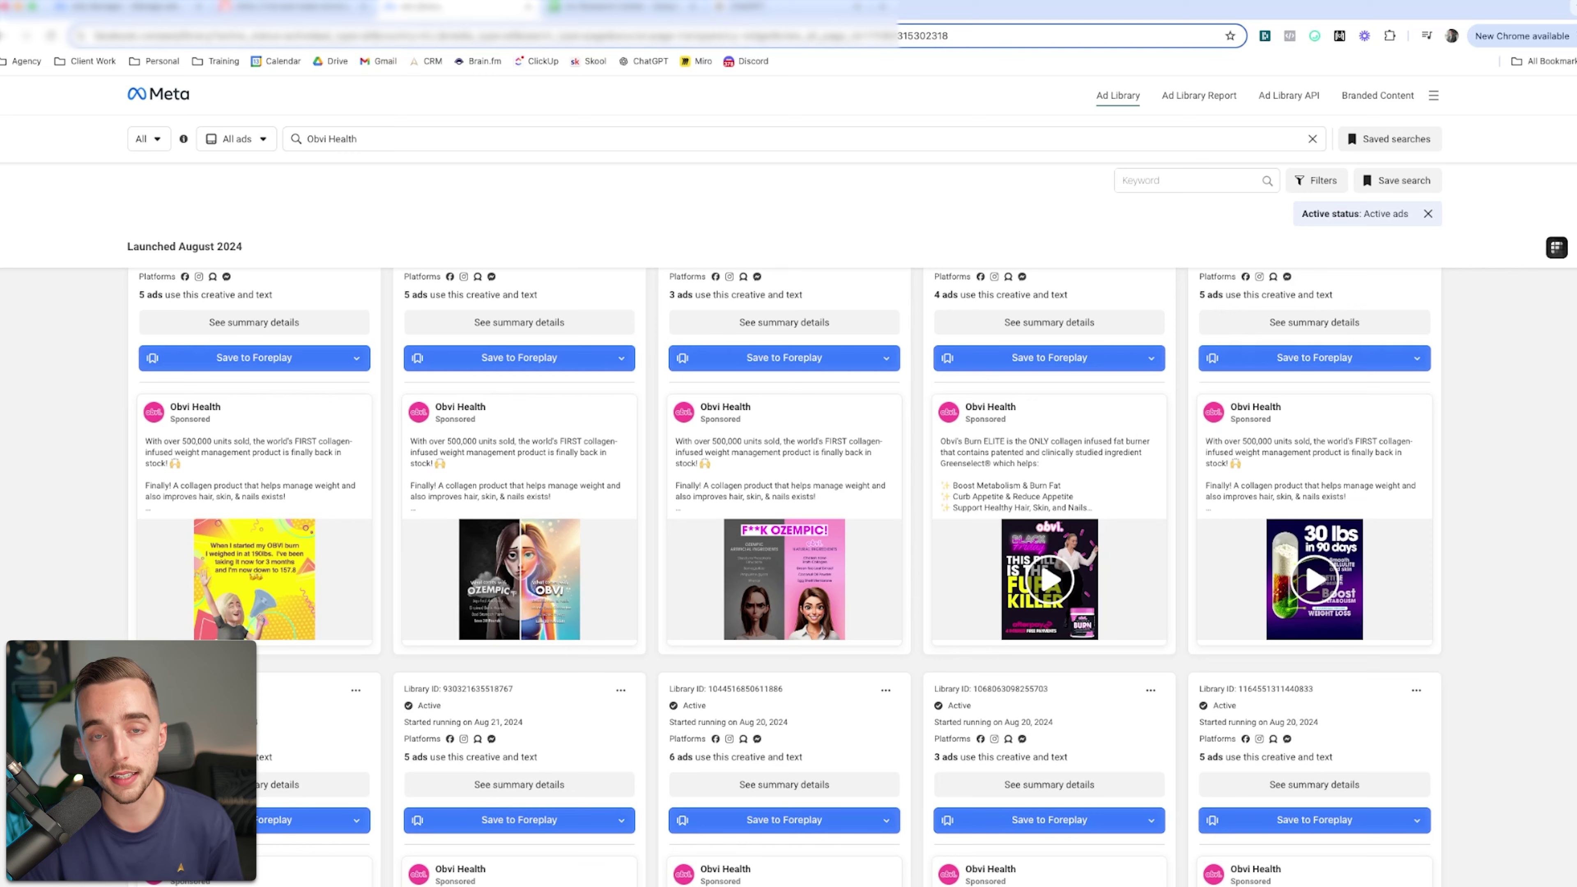
Switch to the research spreadsheet, fill seven scattered Market Desire cells with red, and undo the fill.
{"action": "scroll", "coordinate": [789, 578], "scroll_direction": "down", "scroll_amount": 1}
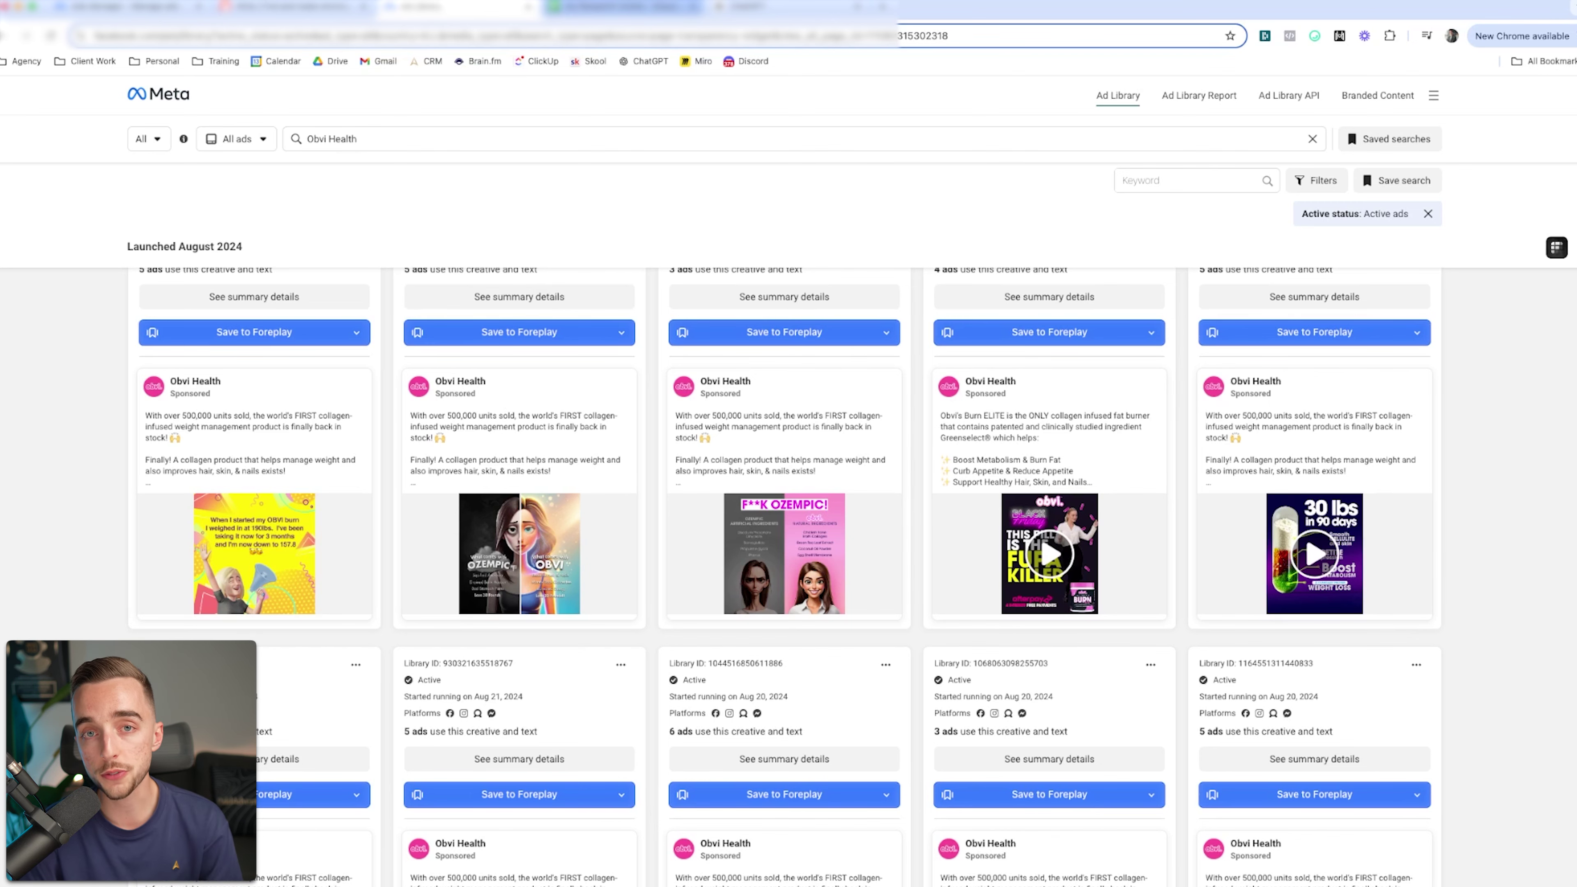
{"action": "left_click", "coordinate": [621, 7]}
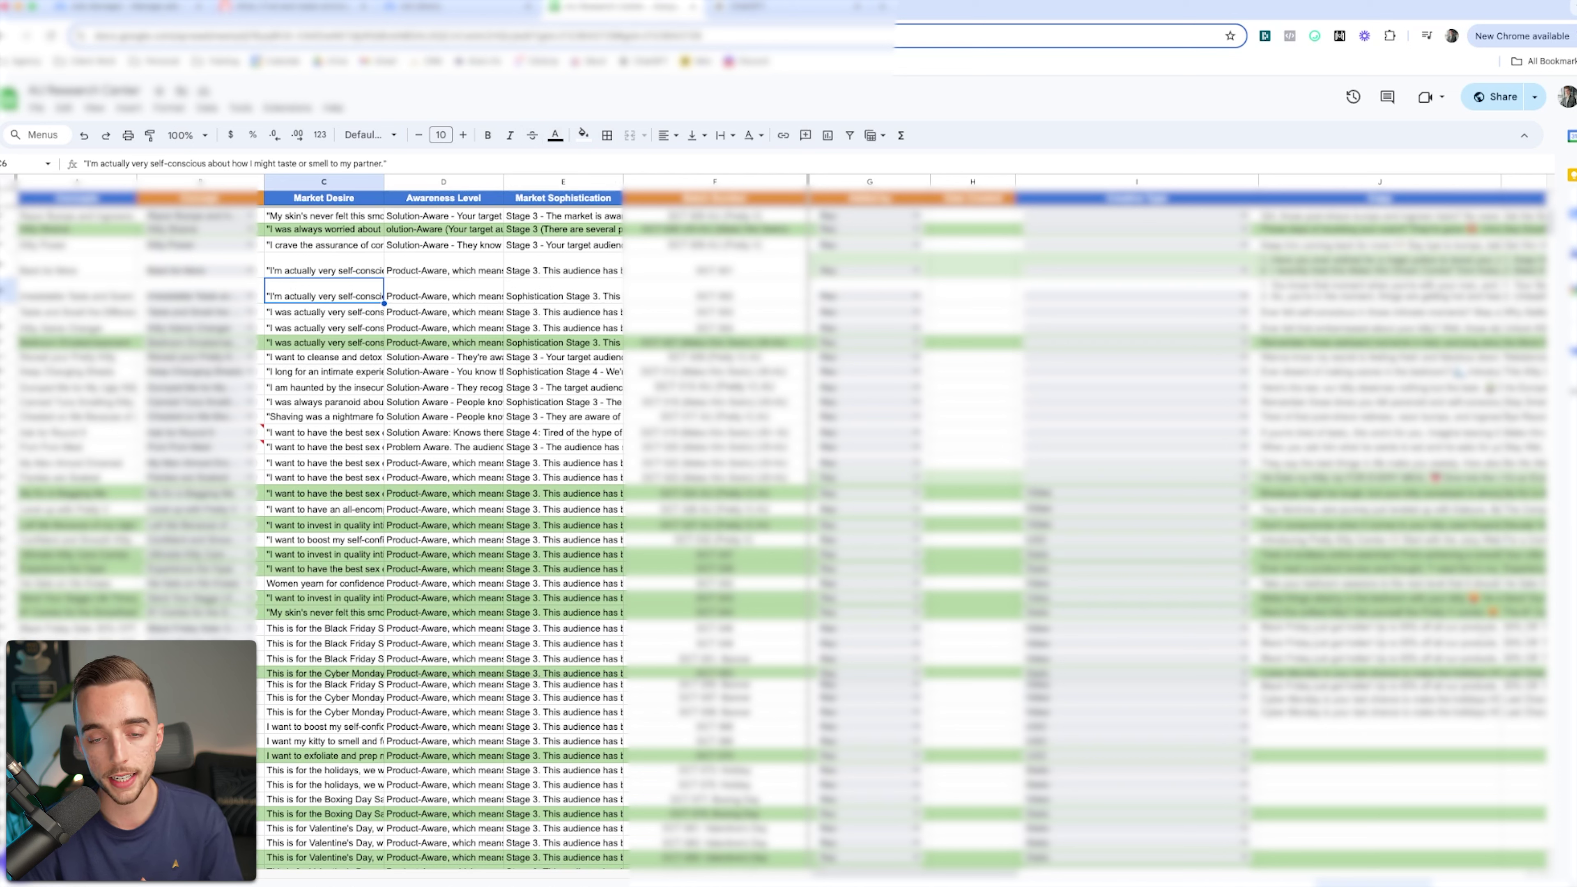
{"action": "left_click", "coordinate": [324, 215]}
{"action": "left_click", "coordinate": [324, 433], "text": "super"}
{"action": "left_click", "coordinate": [324, 463], "text": "super"}
{"action": "left_click", "coordinate": [324, 644], "text": "super"}
{"action": "left_click", "coordinate": [324, 726], "text": "super"}
{"action": "left_click", "coordinate": [324, 799], "text": "super"}
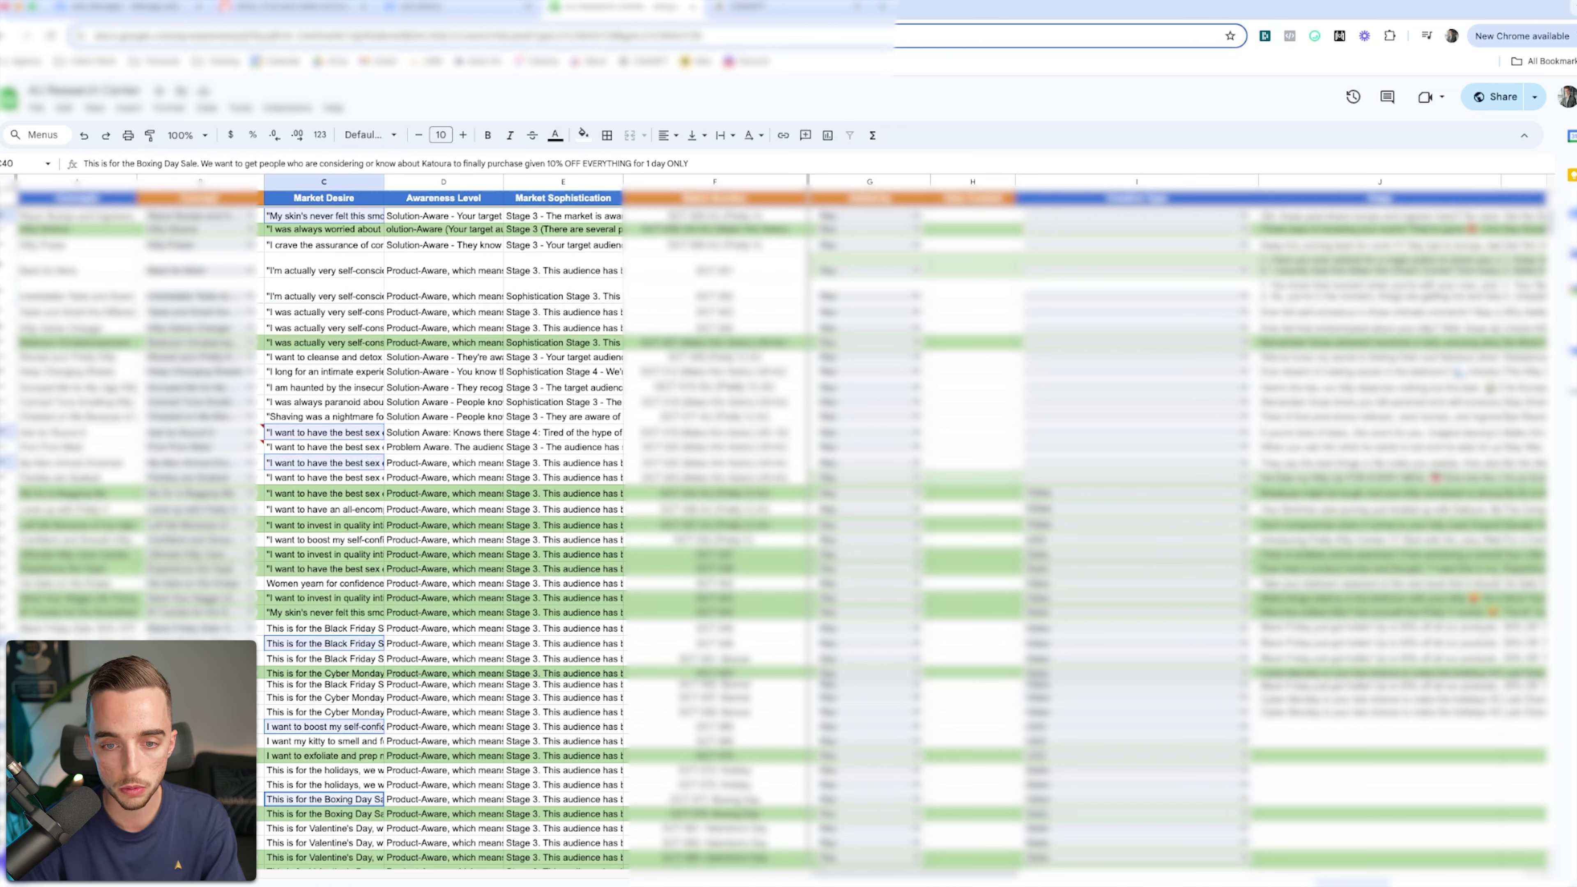
{"action": "left_click", "coordinate": [323, 270], "text": "super"}
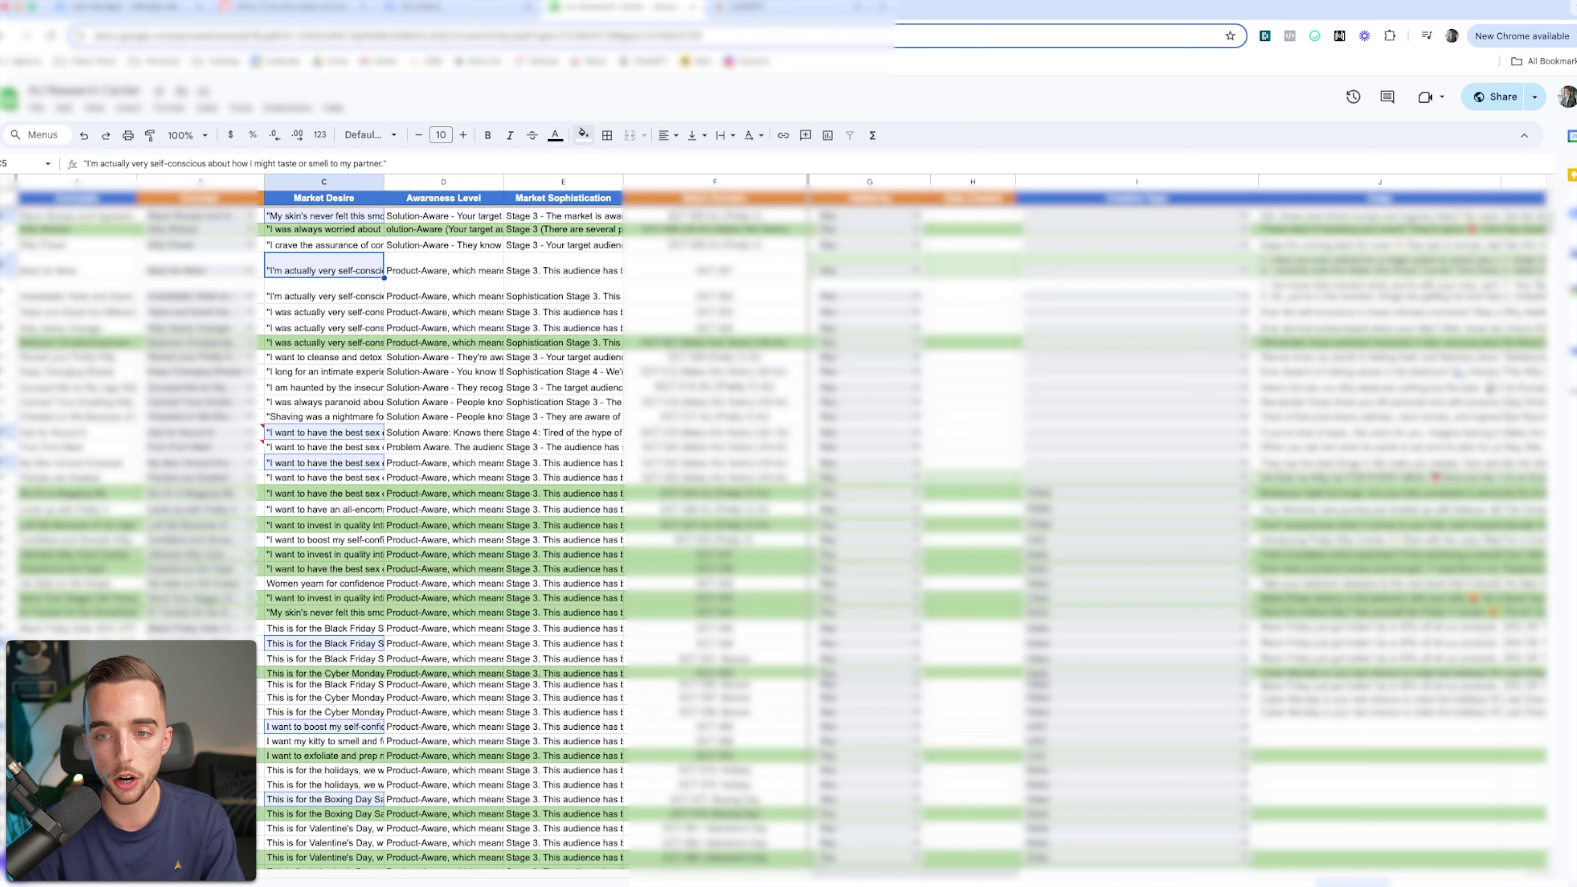
{"action": "left_click", "coordinate": [583, 135]}
{"action": "left_click", "coordinate": [602, 199]}
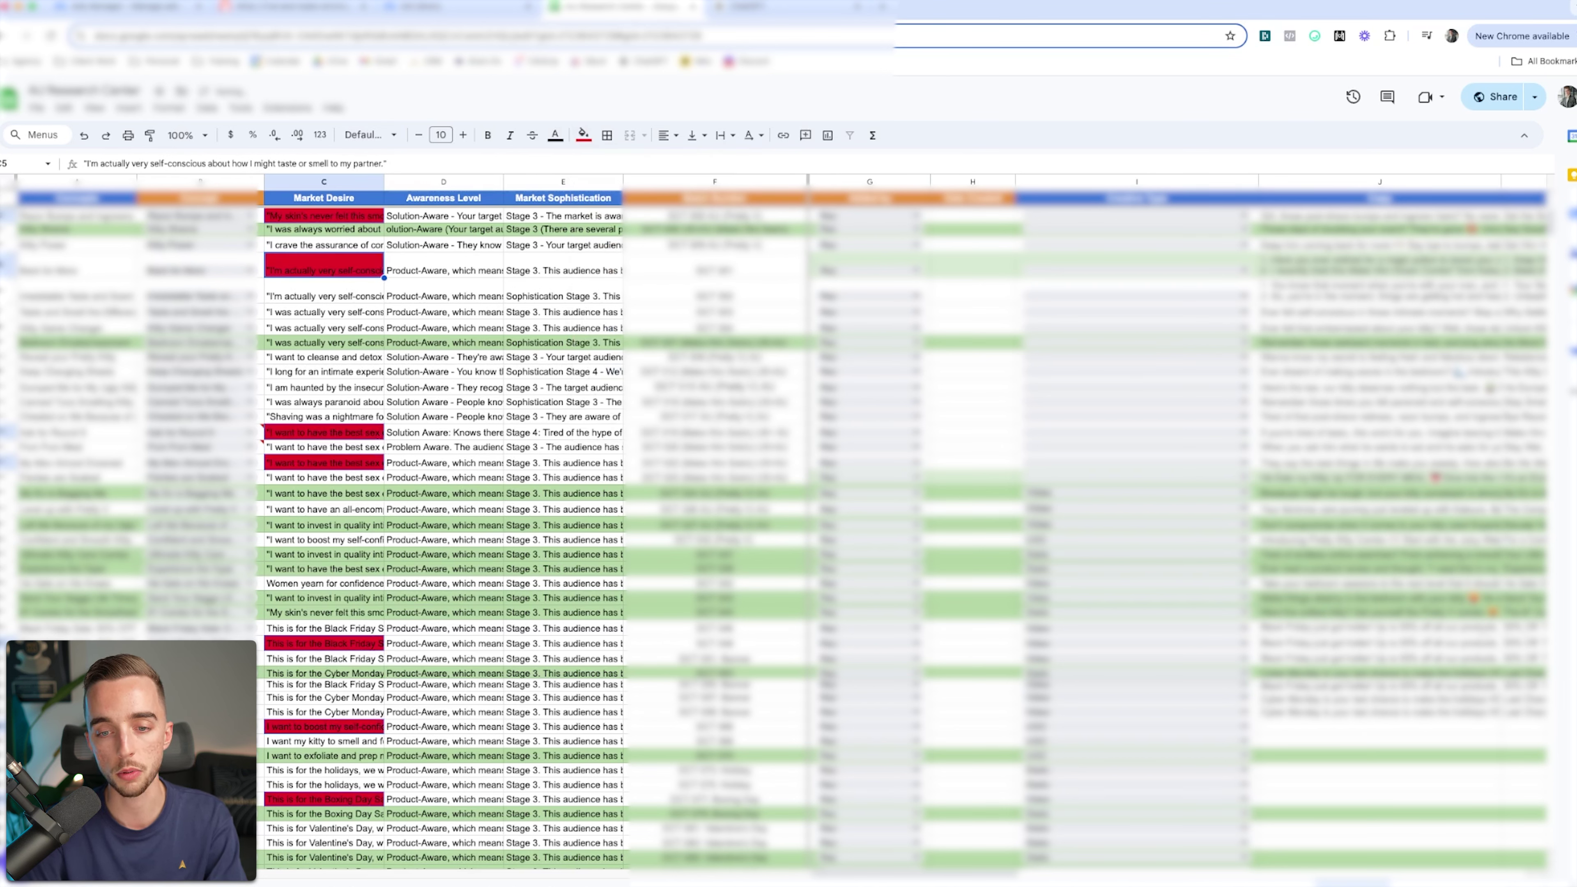
{"action": "key", "text": "super+z"}
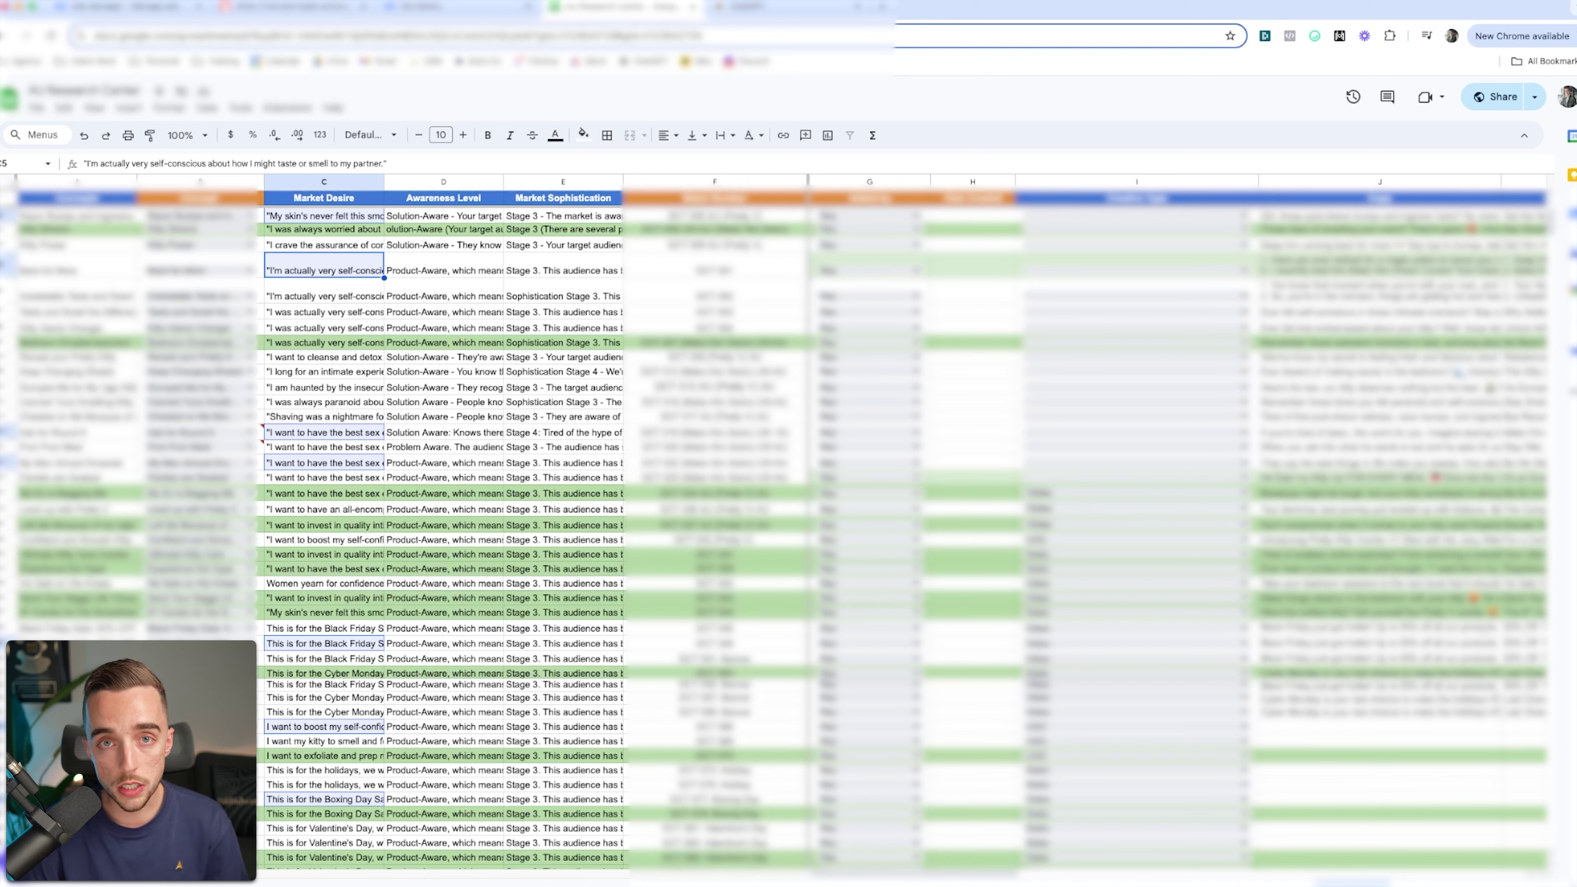
Switch to the creative analytics dashboard and show the Ads breakdown of the Top Performing section.
{"action": "left_click", "coordinate": [292, 8]}
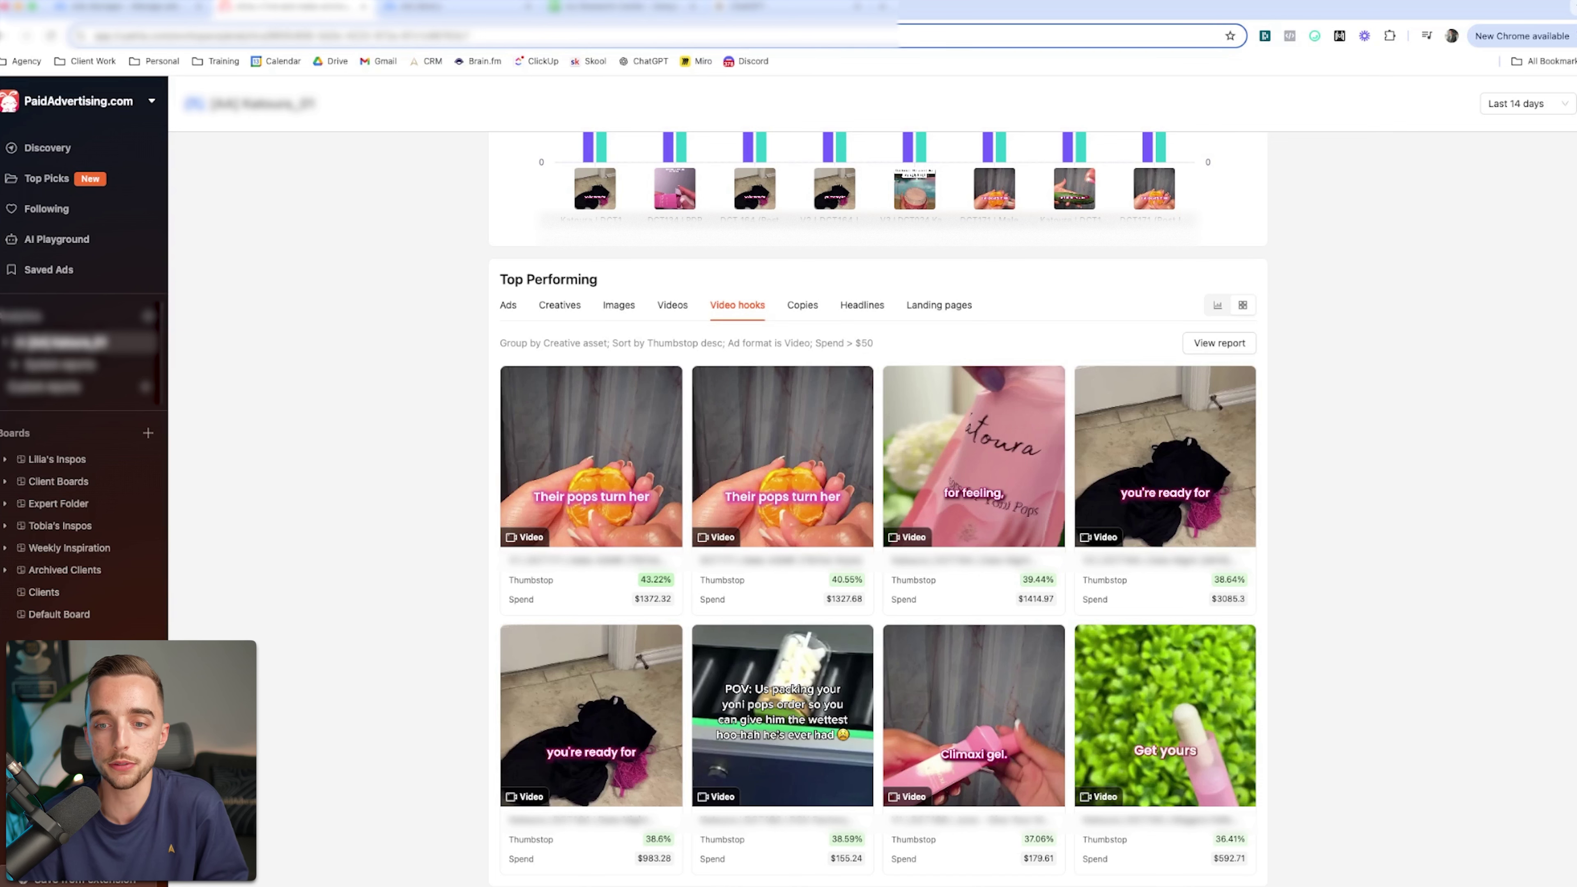
{"action": "left_click", "coordinate": [508, 305]}
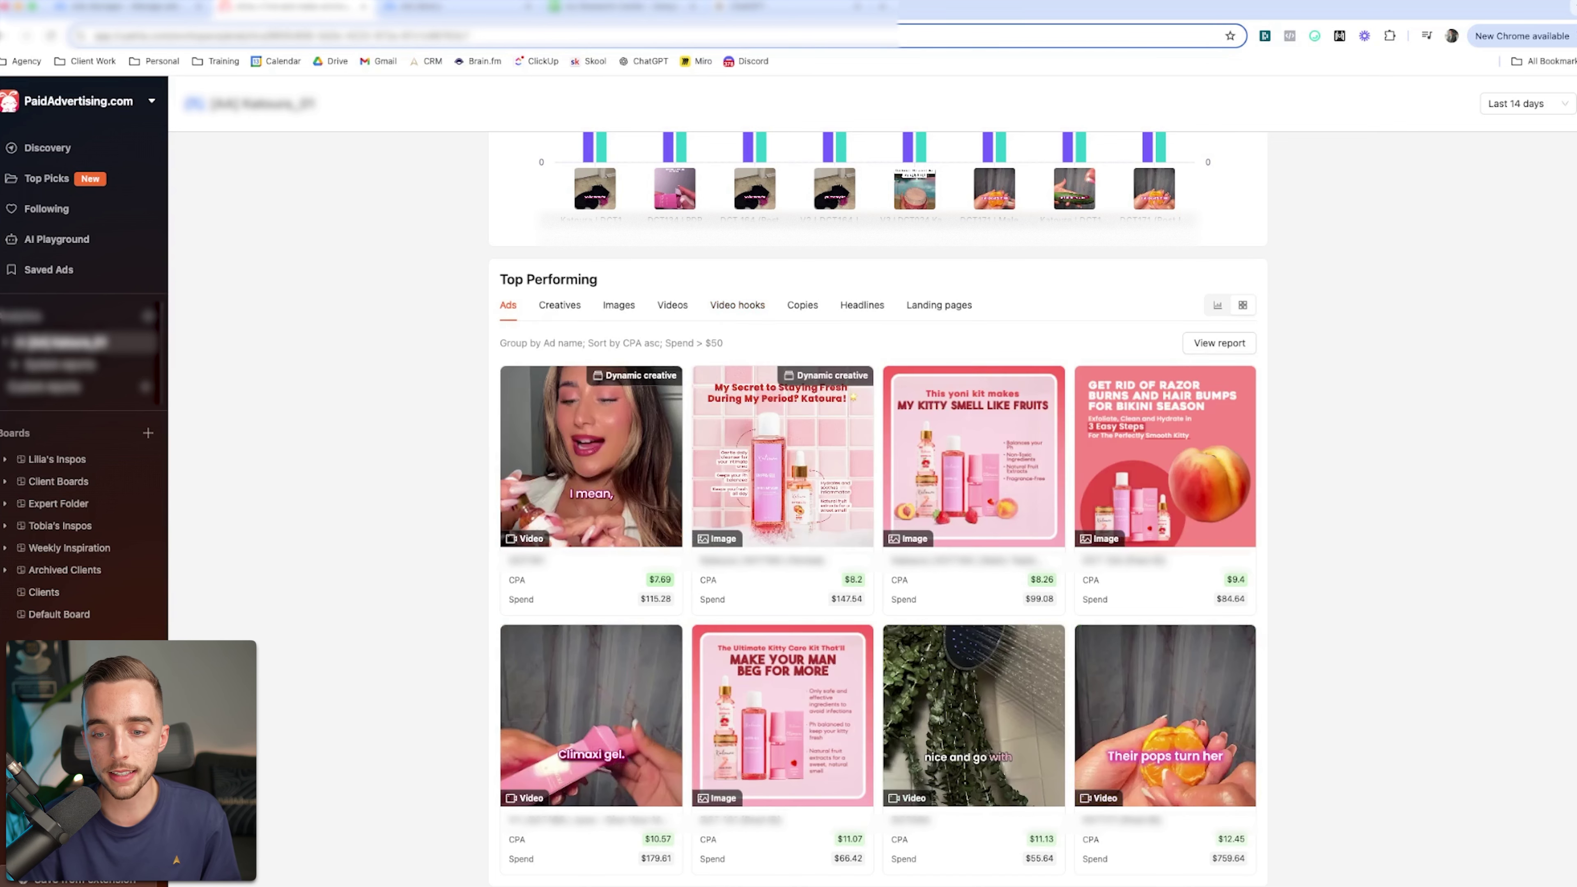